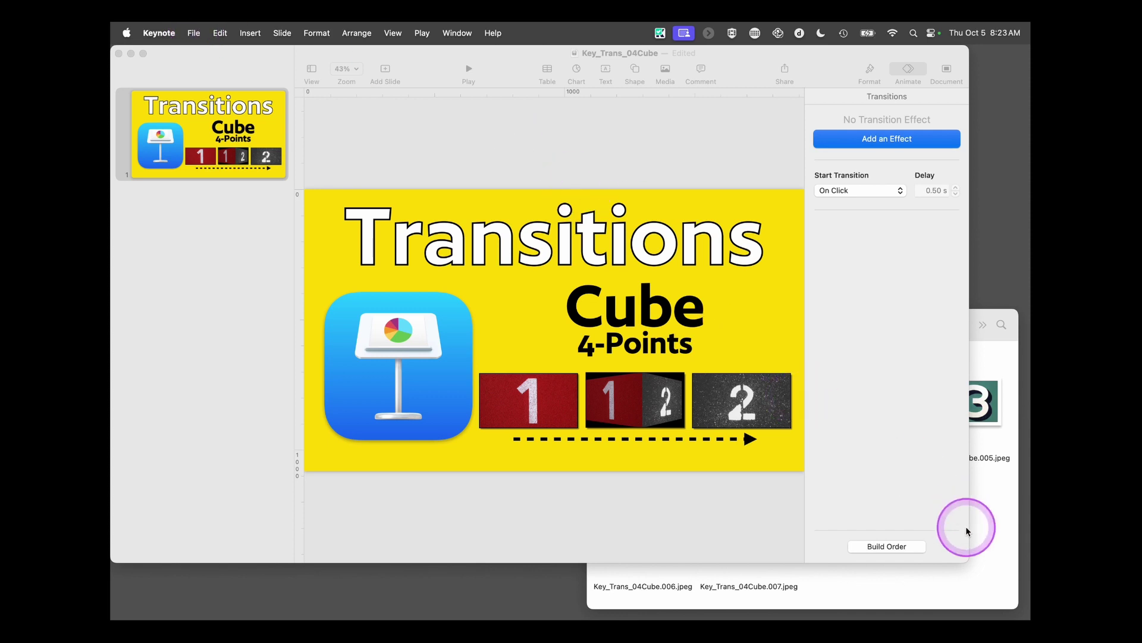
# - Drag the six numbered cube JPEGs from Finder into Keynote's navigator below the title slide
pyautogui.click(980, 550)
pyautogui.moveTo(971, 549); pyautogui.dragTo(804, 477)
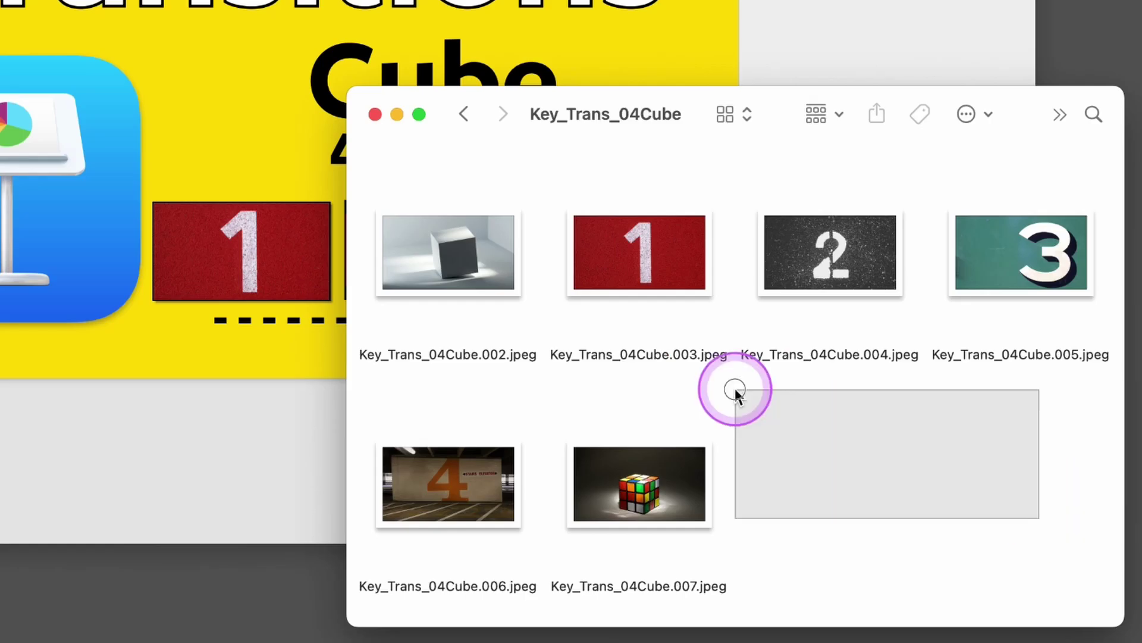
pyautogui.moveTo(735, 391); pyautogui.dragTo(456, 250)
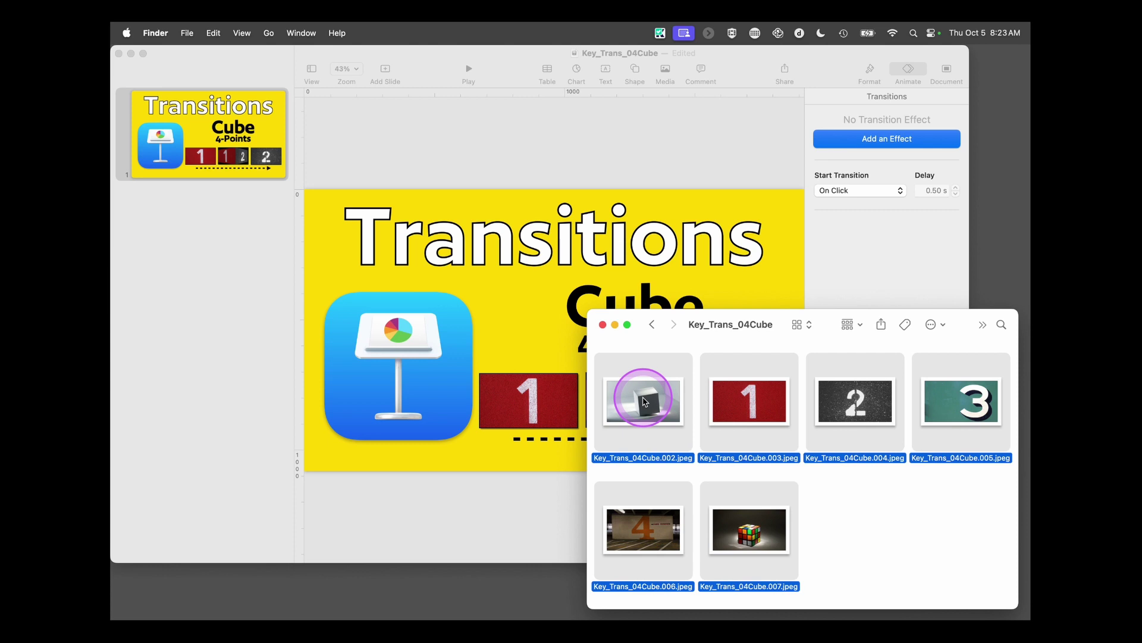
pyautogui.moveTo(645, 402); pyautogui.dragTo(162, 263)
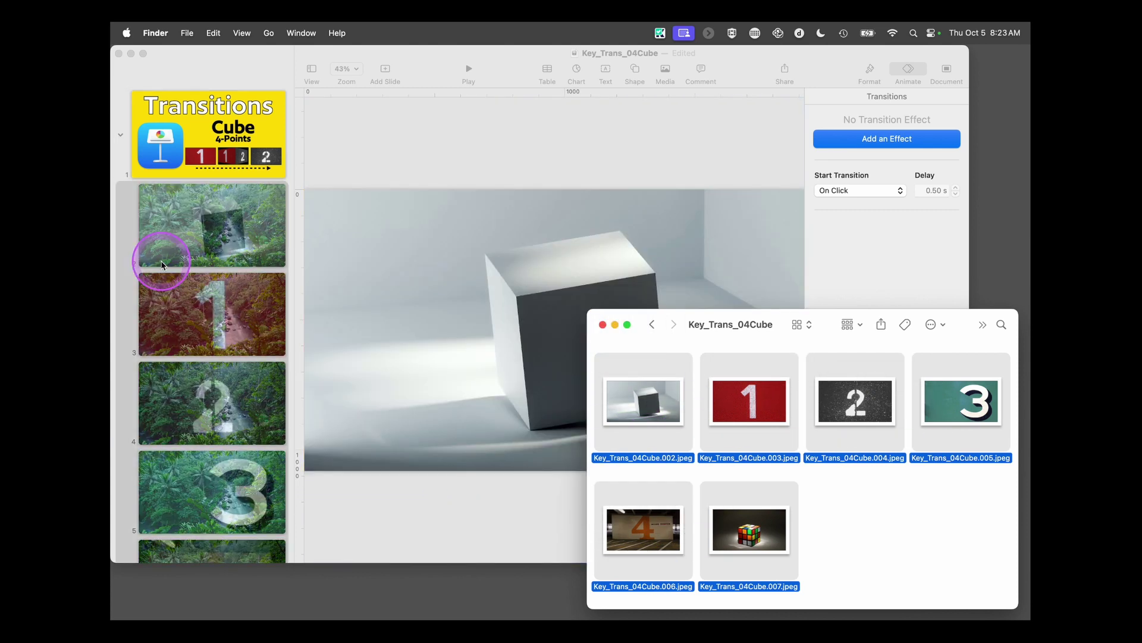
pyautogui.click(195, 240)
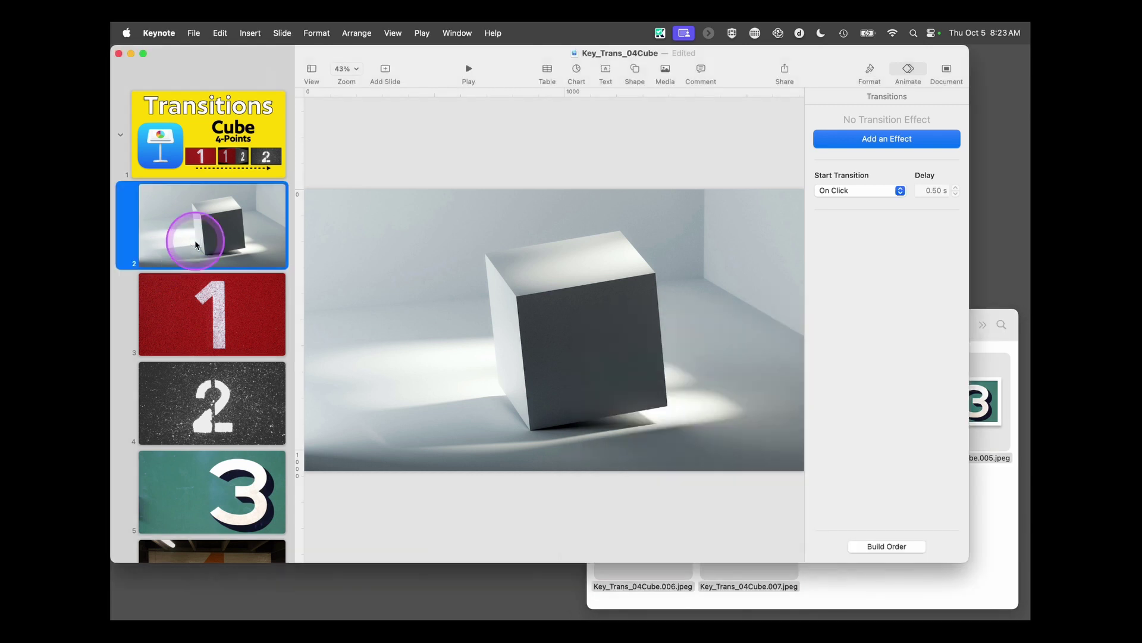
# - Reopen the Animate inspector from the View menu and Select All slides from slide 1's context menu
pyautogui.click(909, 70)
pyautogui.click(393, 33)
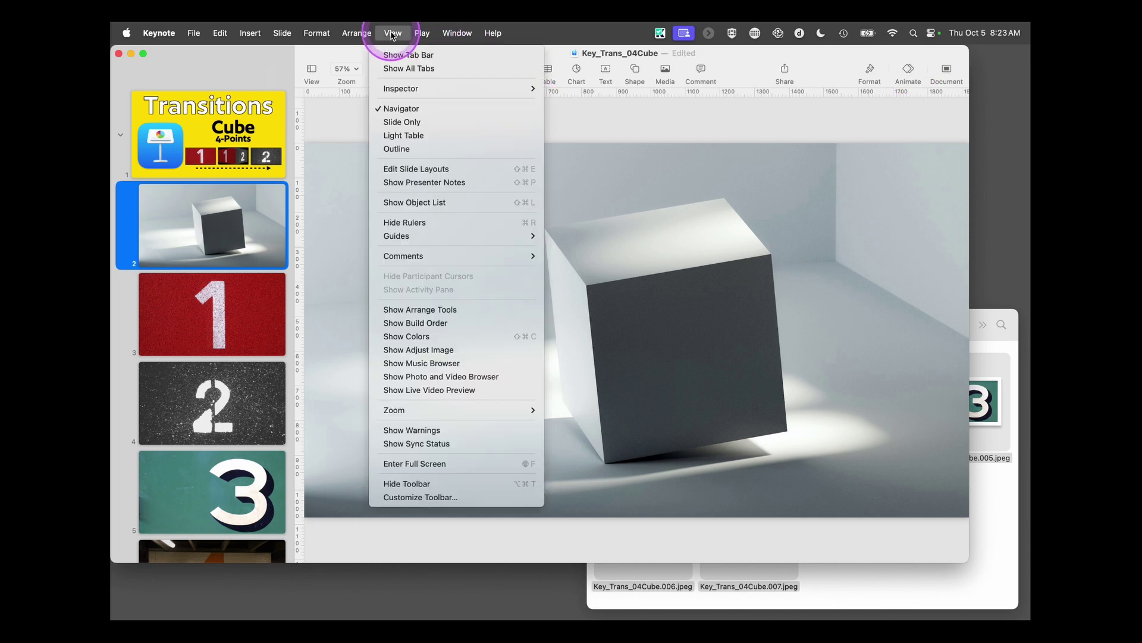
pyautogui.moveTo(427, 87)
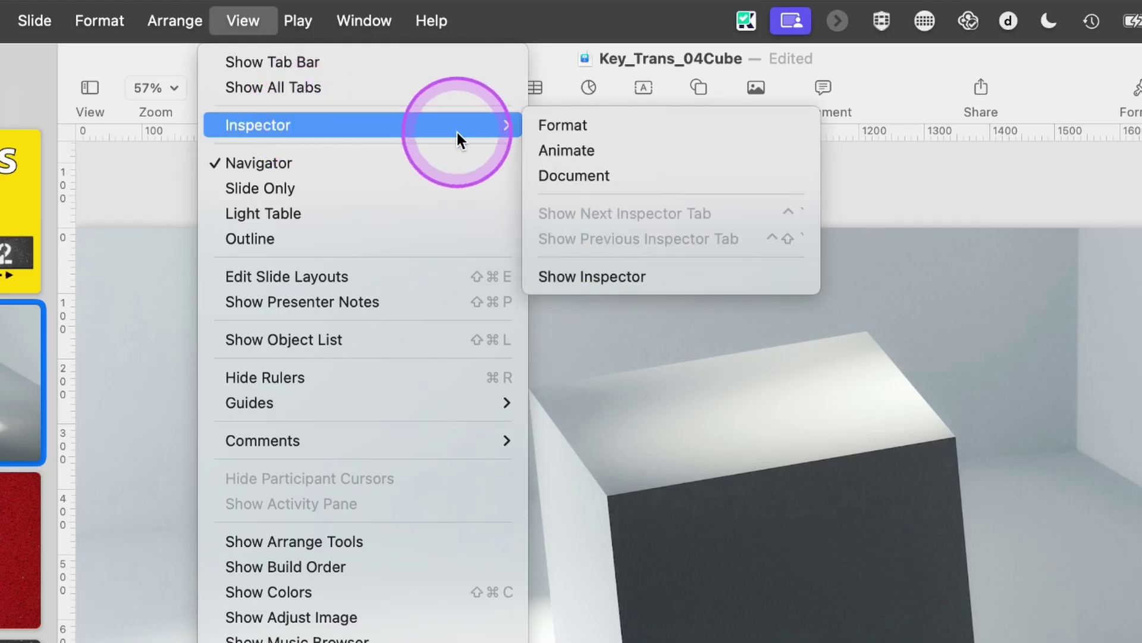
pyautogui.click(544, 150)
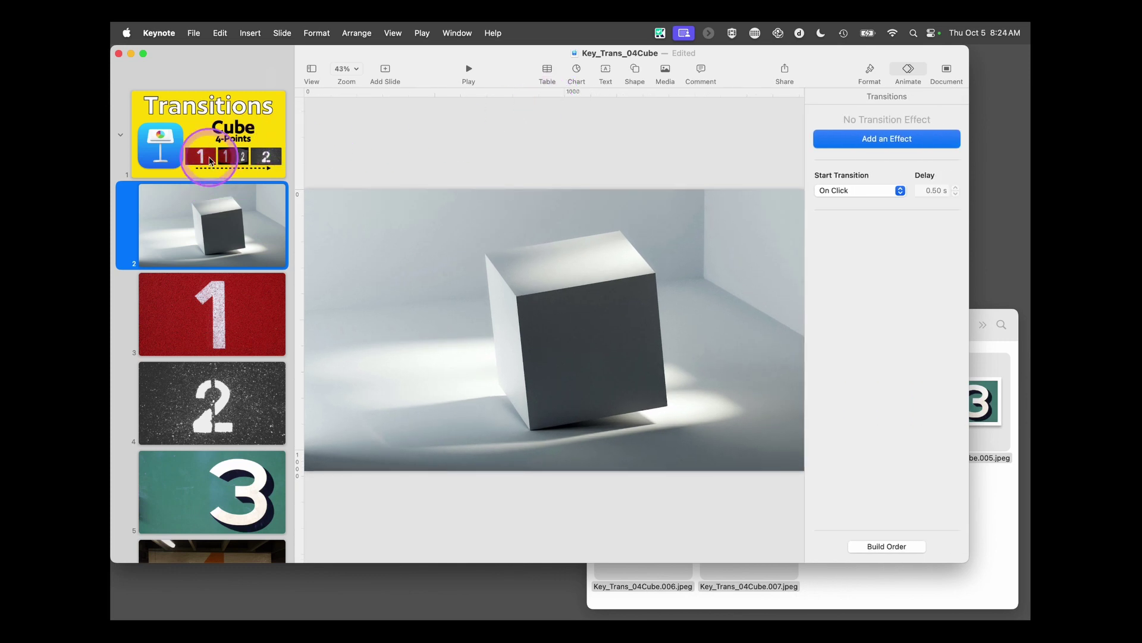
pyautogui.click(212, 161)
pyautogui.rightClick(211, 158)
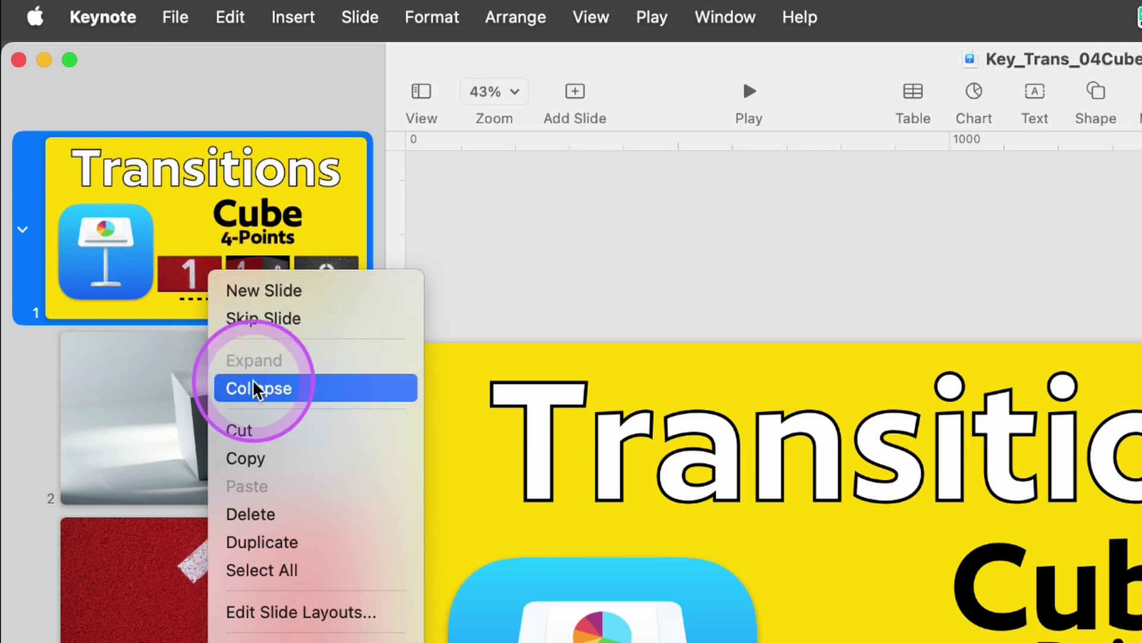
pyautogui.click(268, 570)
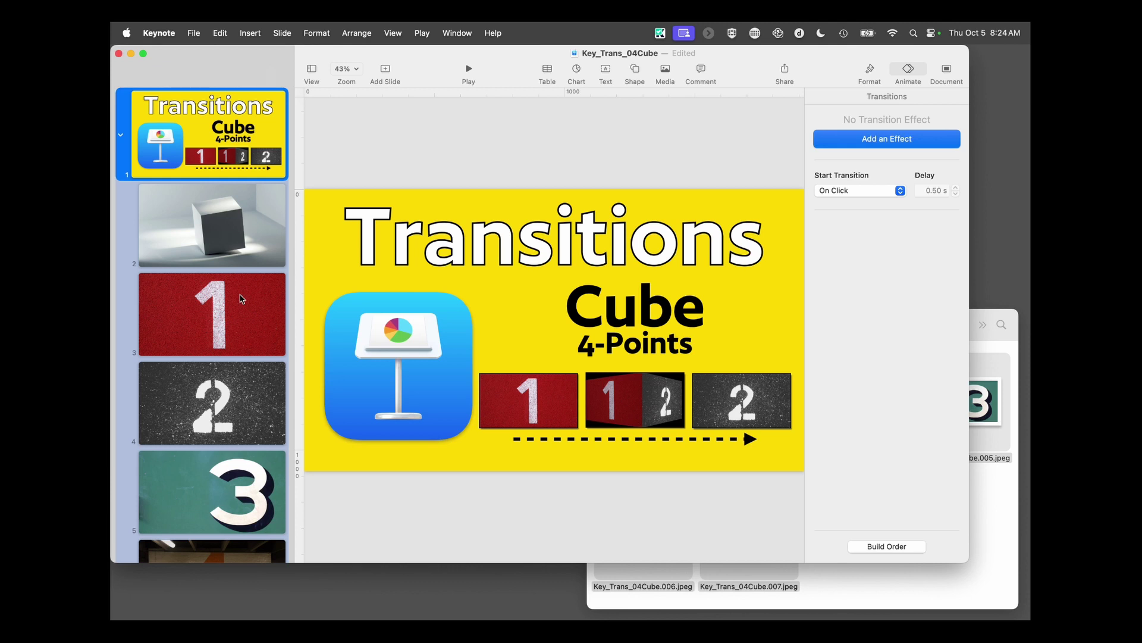
# - Apply the Cube transition to all slides, Bounce off, duration 1 s, Right to Left
pyautogui.click(845, 140)
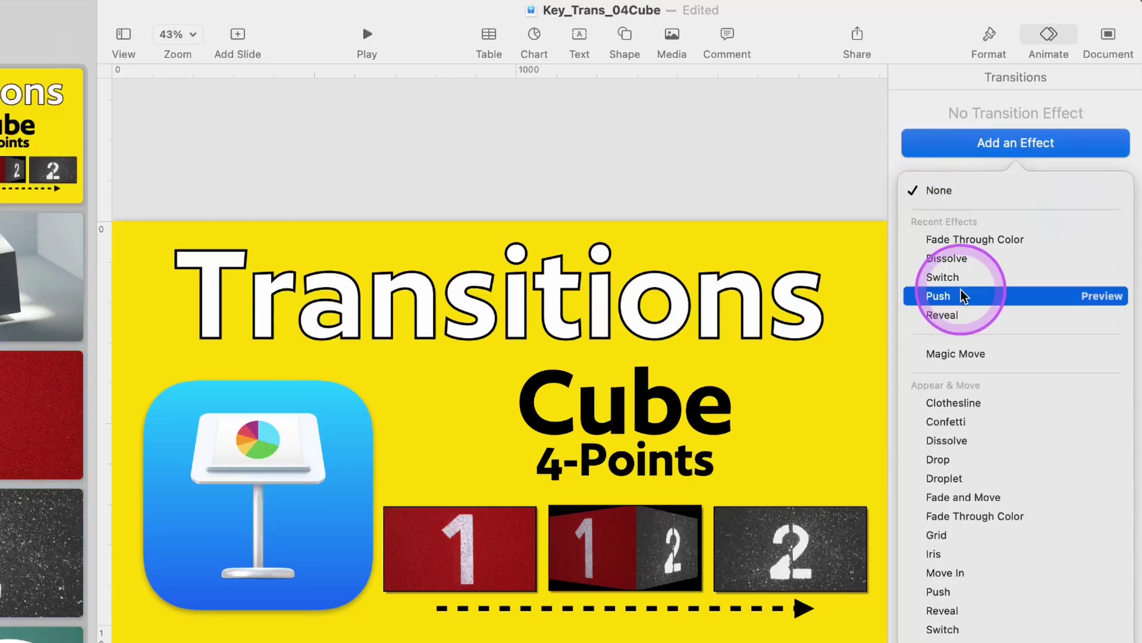
pyautogui.scroll(-5, 976, 457)
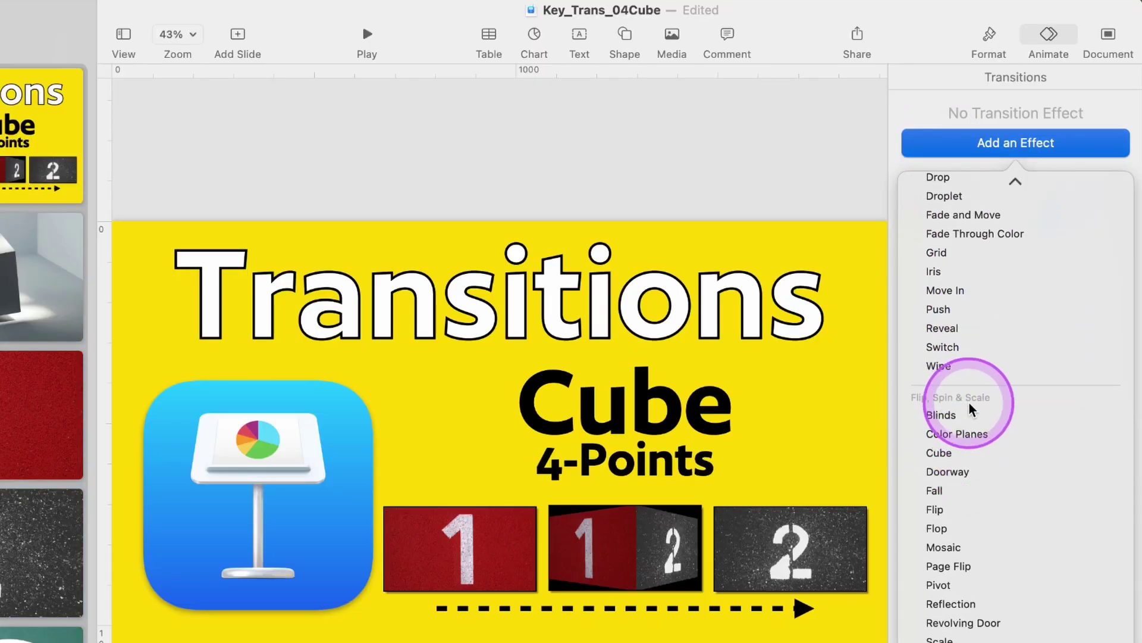
pyautogui.click(940, 453)
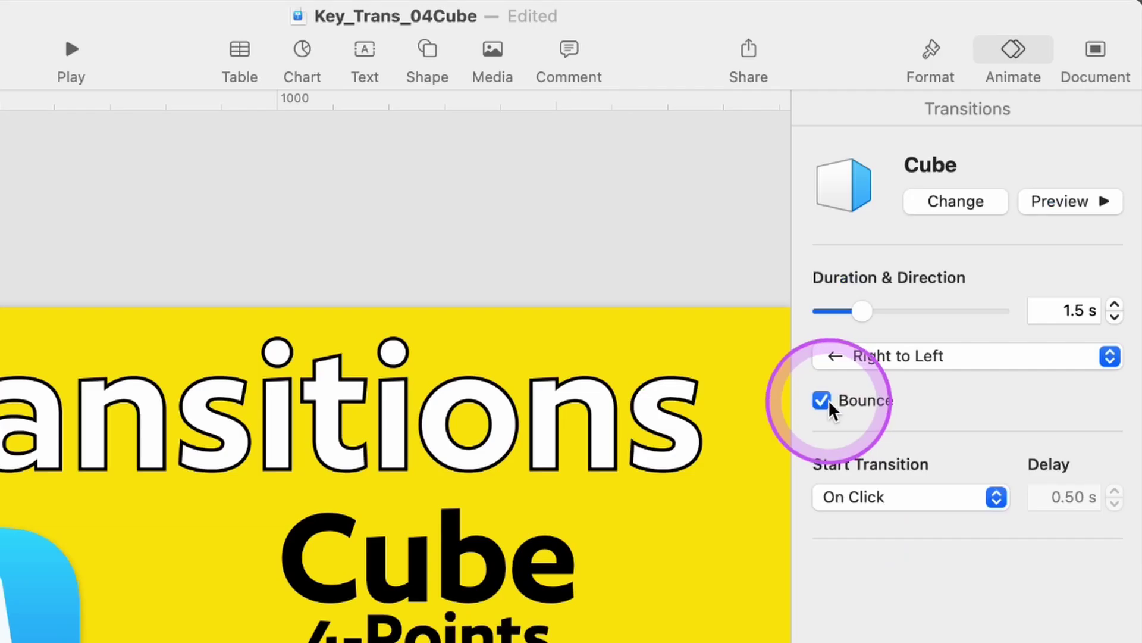
pyautogui.click(861, 409)
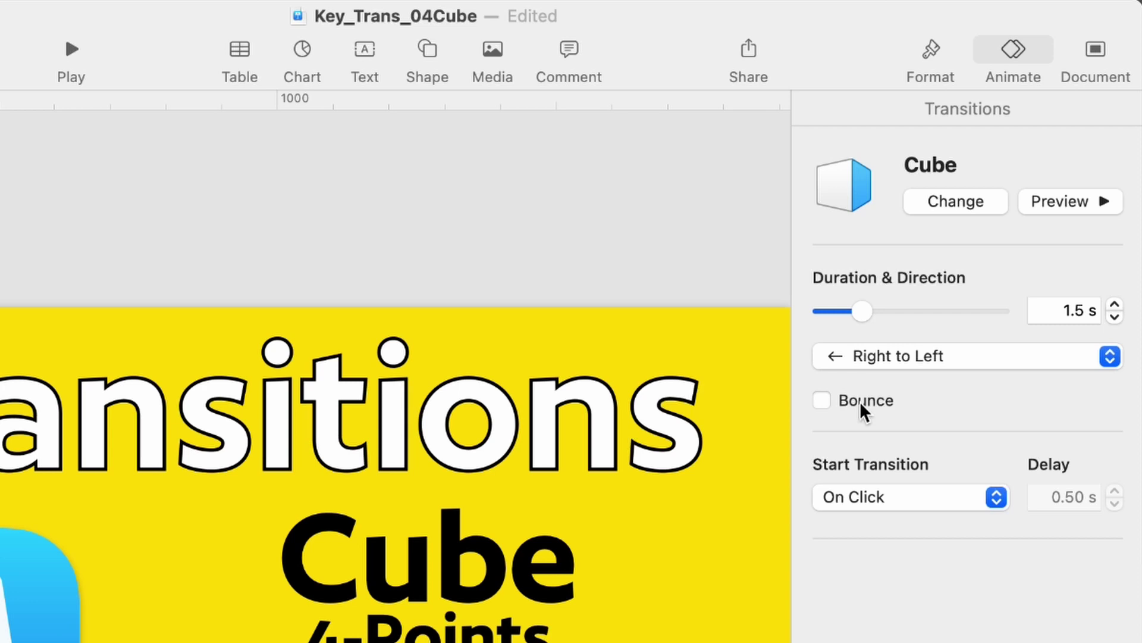
pyautogui.click(1114, 317)
pyautogui.click(1115, 317)
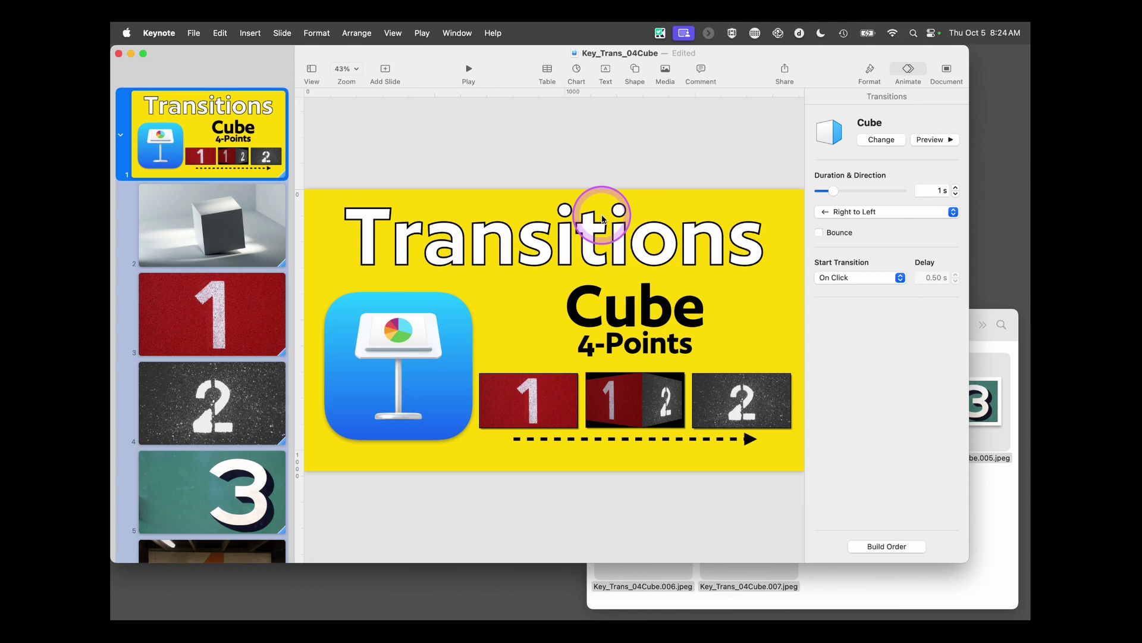
# - Set the grey cube slide's Cube direction to Bottom to Top and preview it
pyautogui.click(247, 232)
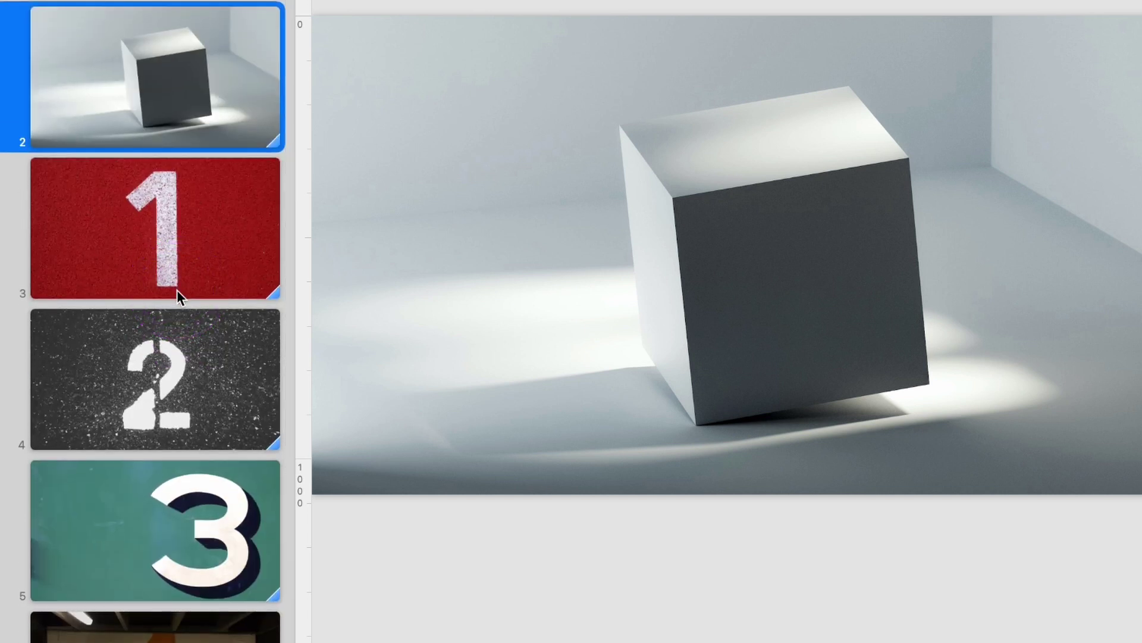
pyautogui.click(189, 97)
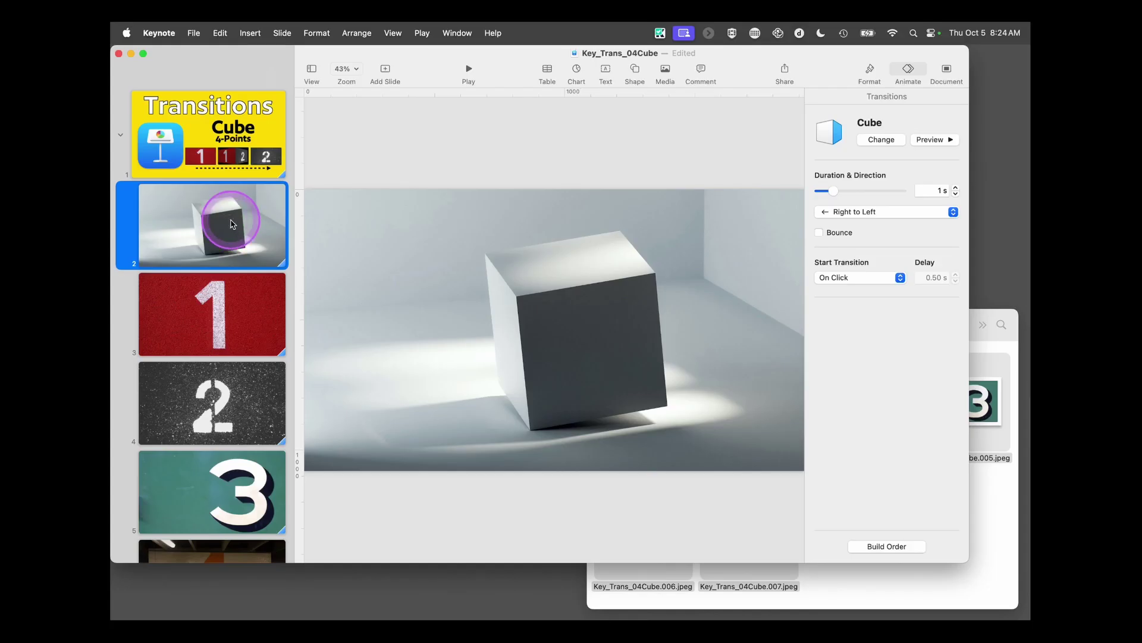
pyautogui.scroll(-3, 220, 250)
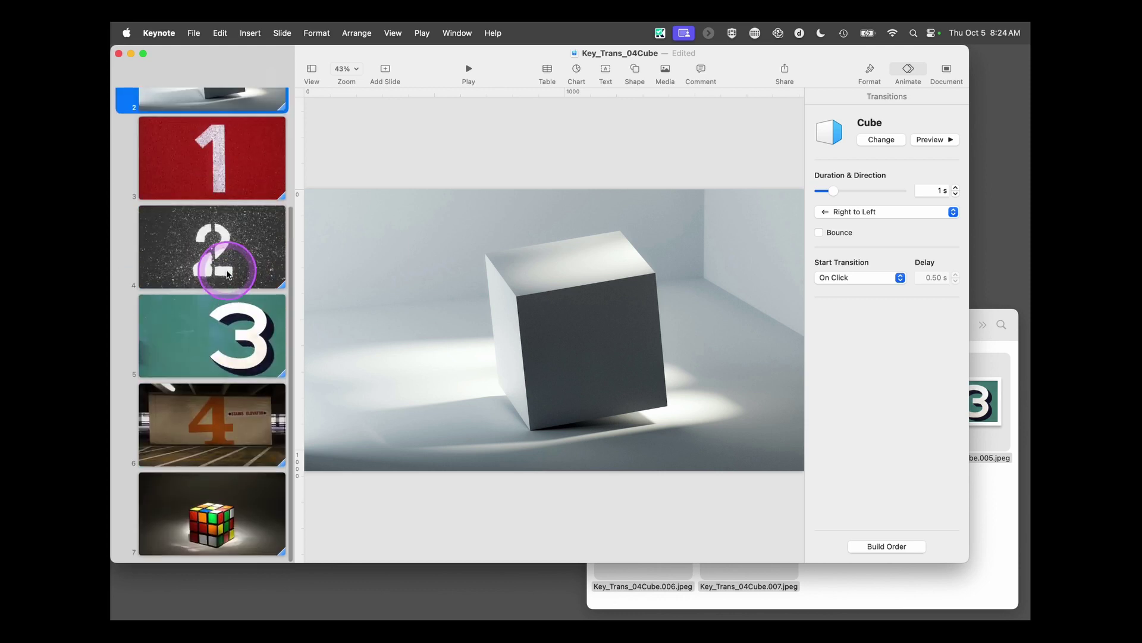
pyautogui.click(208, 509)
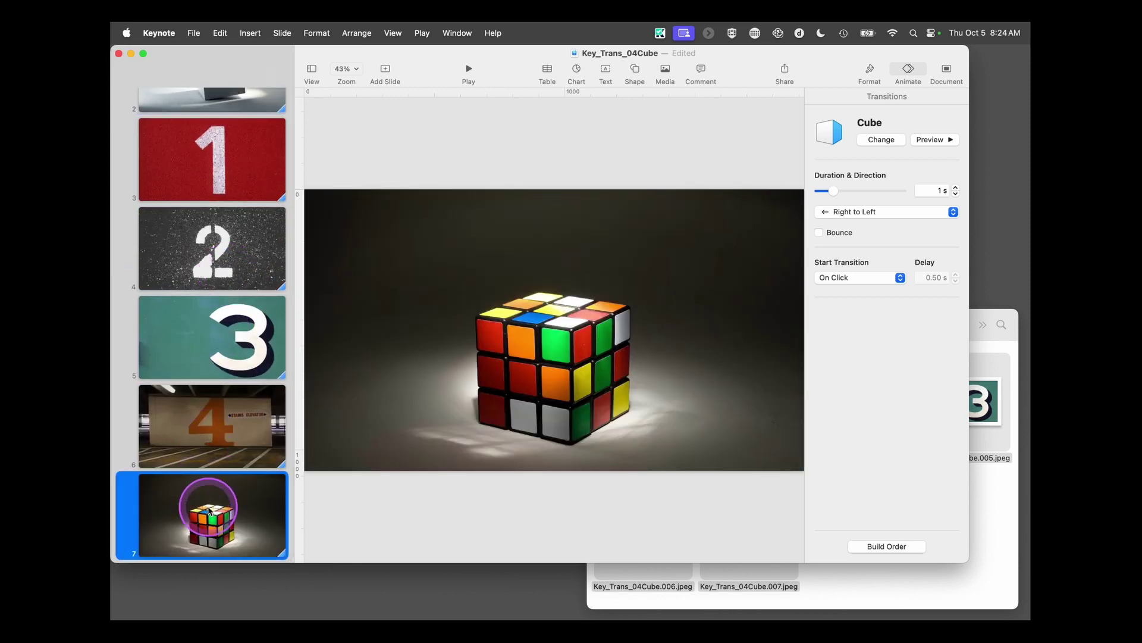
pyautogui.scroll(3, 223, 247)
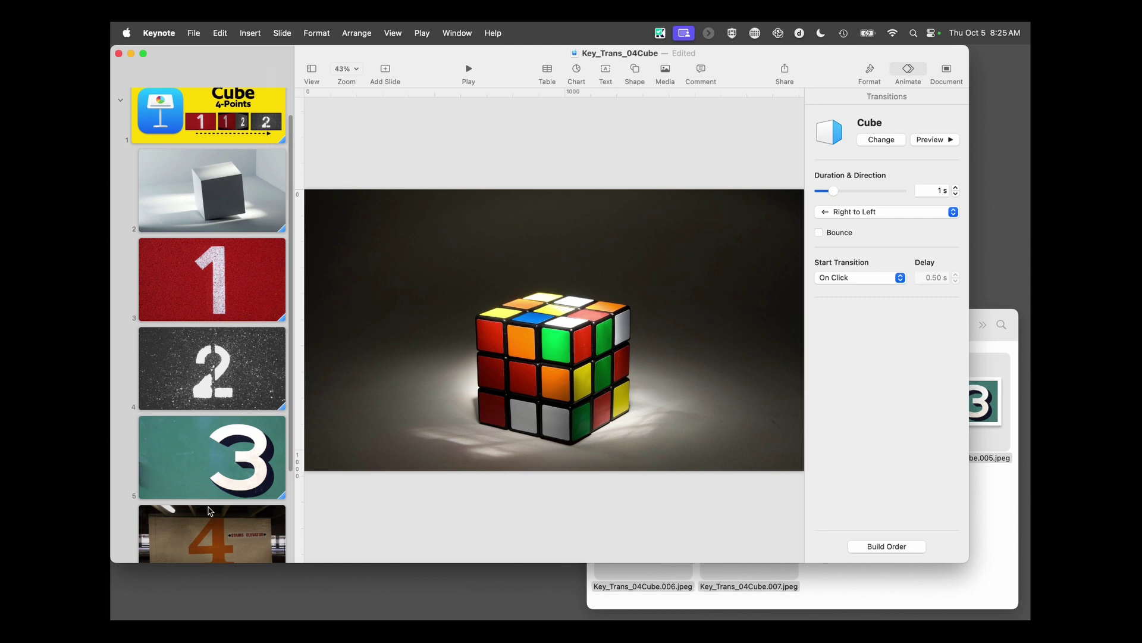
pyautogui.click(223, 247)
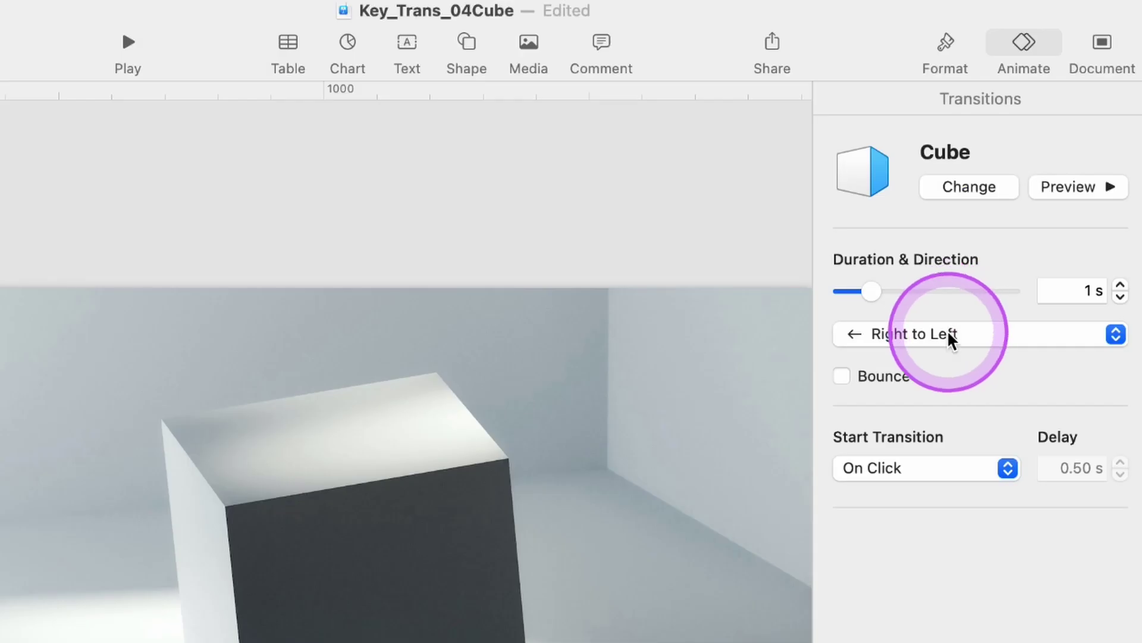
pyautogui.moveTo(952, 337); pyautogui.dragTo(944, 431)
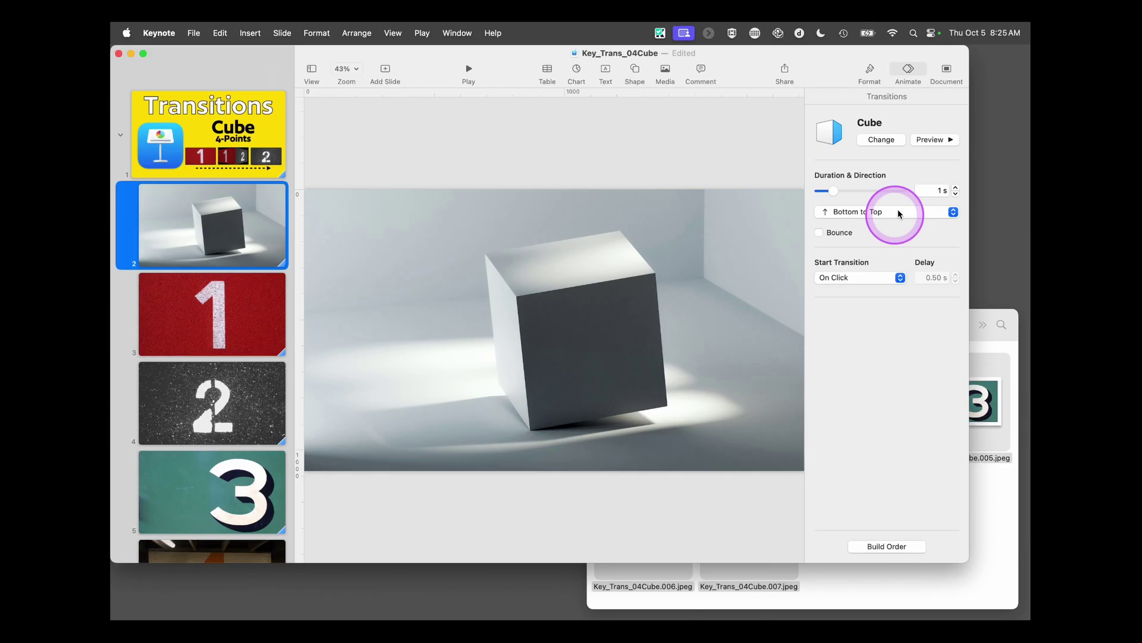
pyautogui.click(926, 141)
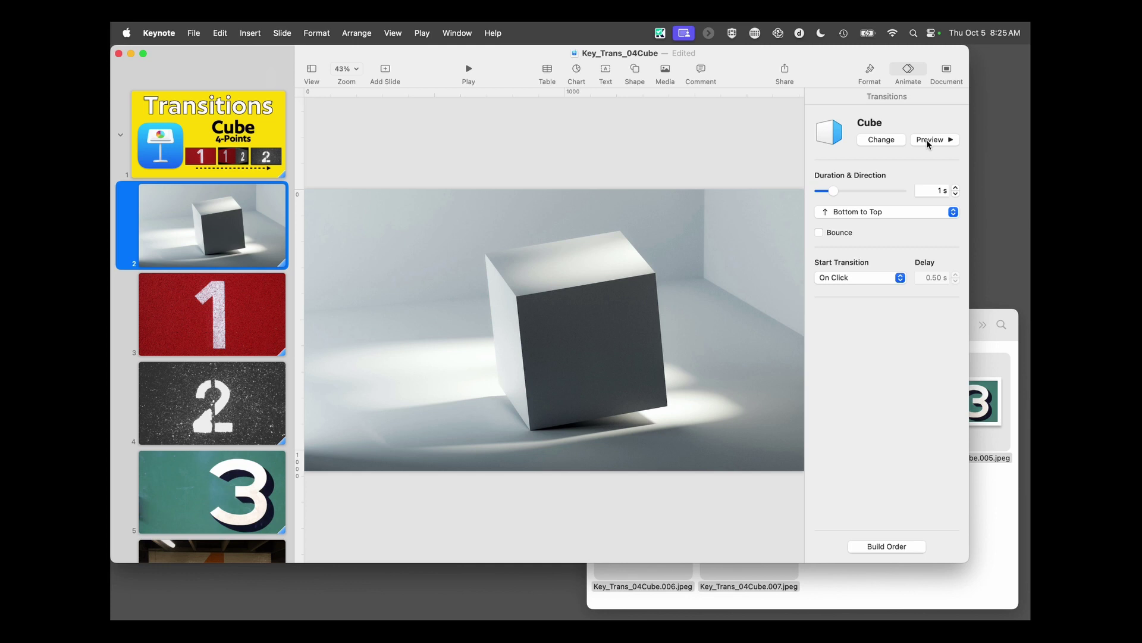
# - Select the red 1, 2 and 3 slides together and confirm their Right to Left direction
pyautogui.click(240, 301)
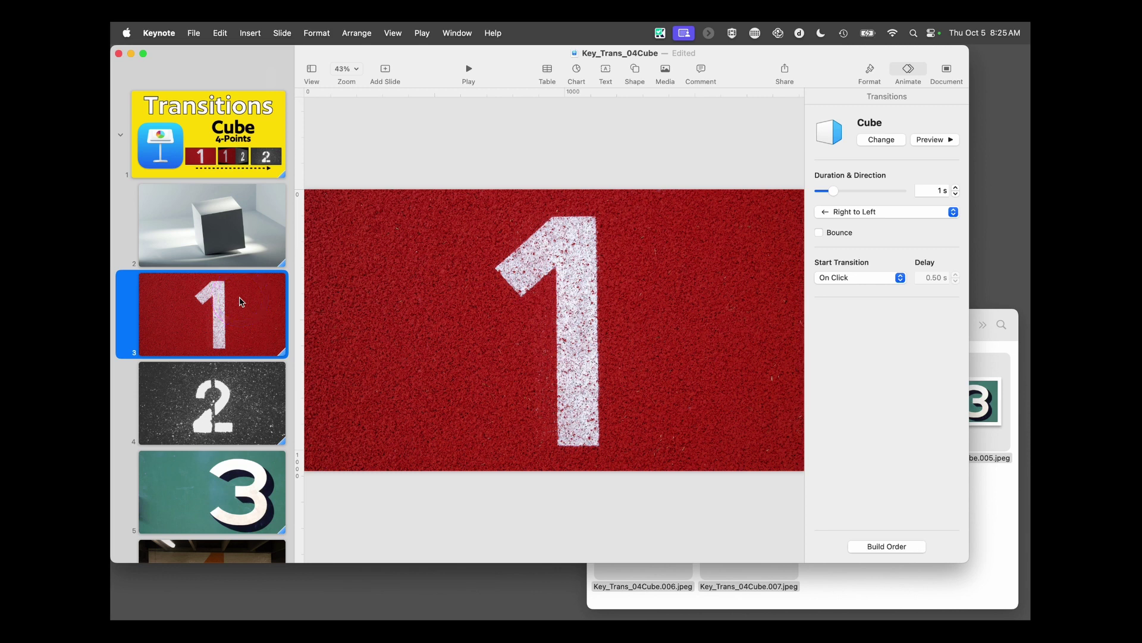
pyautogui.scroll(-3, 241, 301)
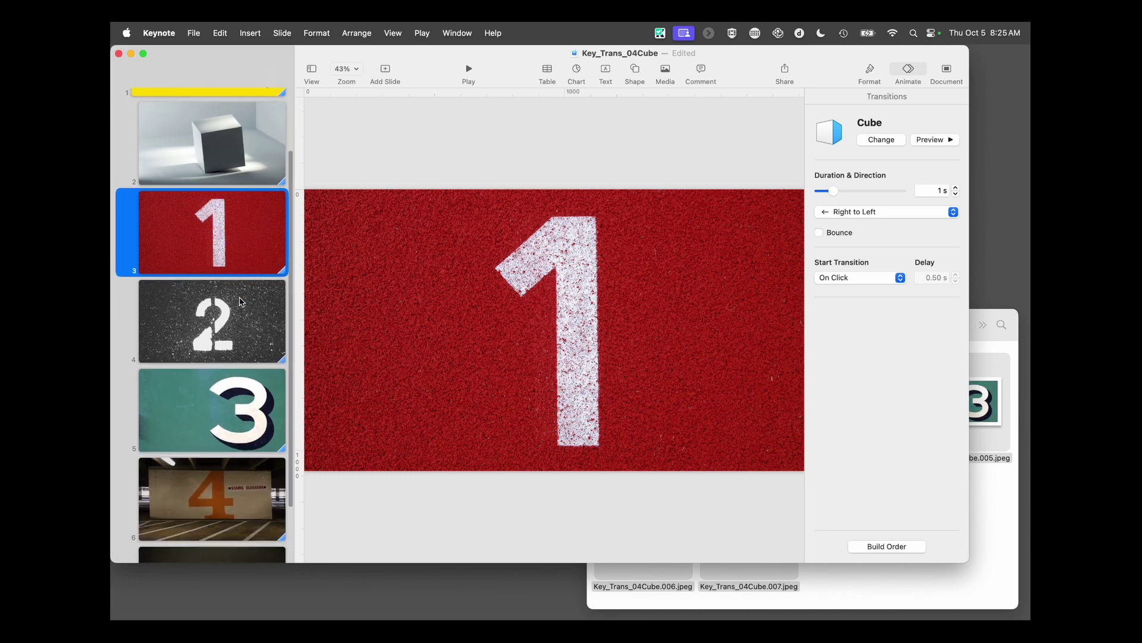
pyautogui.click(226, 267)
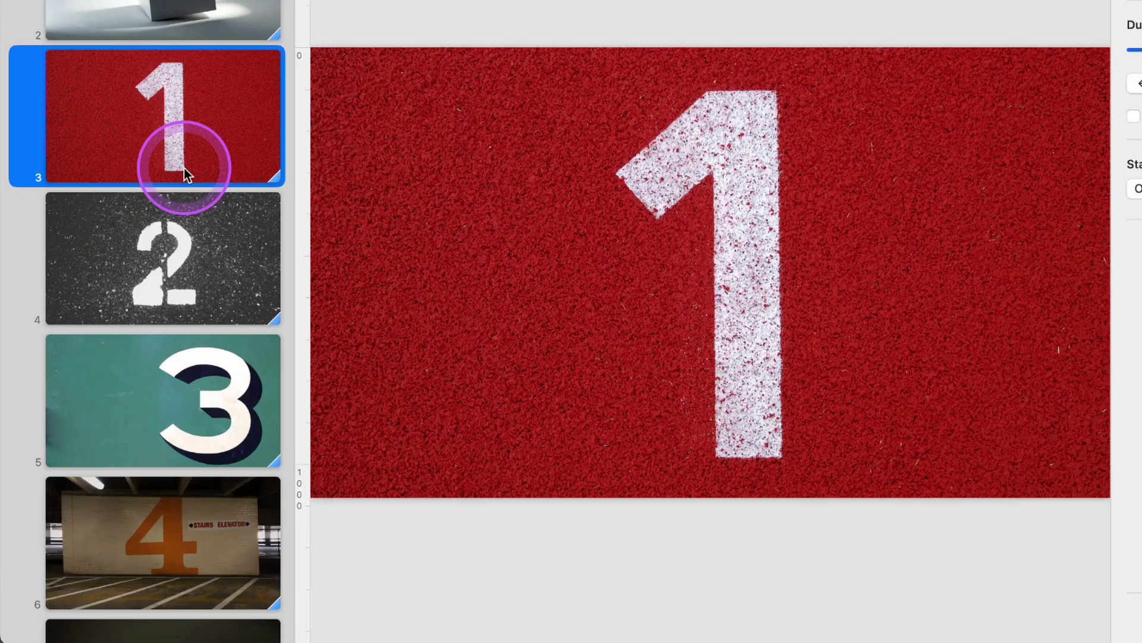
pyautogui.click(225, 321)
pyautogui.click(187, 424)
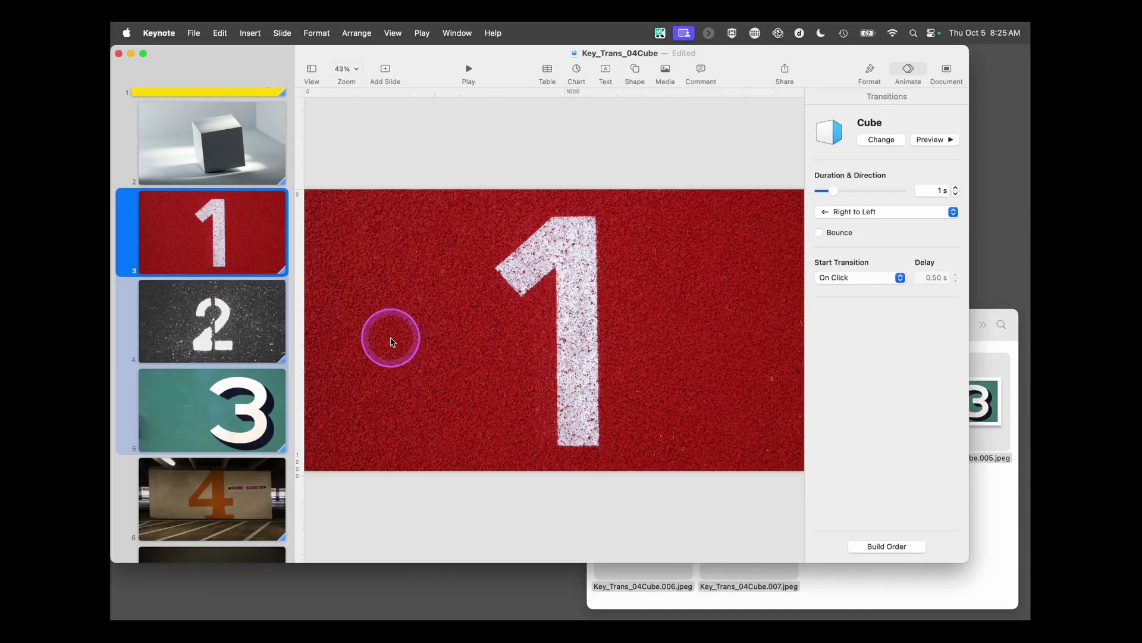
# - Set the orange 4 slide's Cube direction to Bottom to Top, then return to the grey cube slide
pyautogui.click(220, 498)
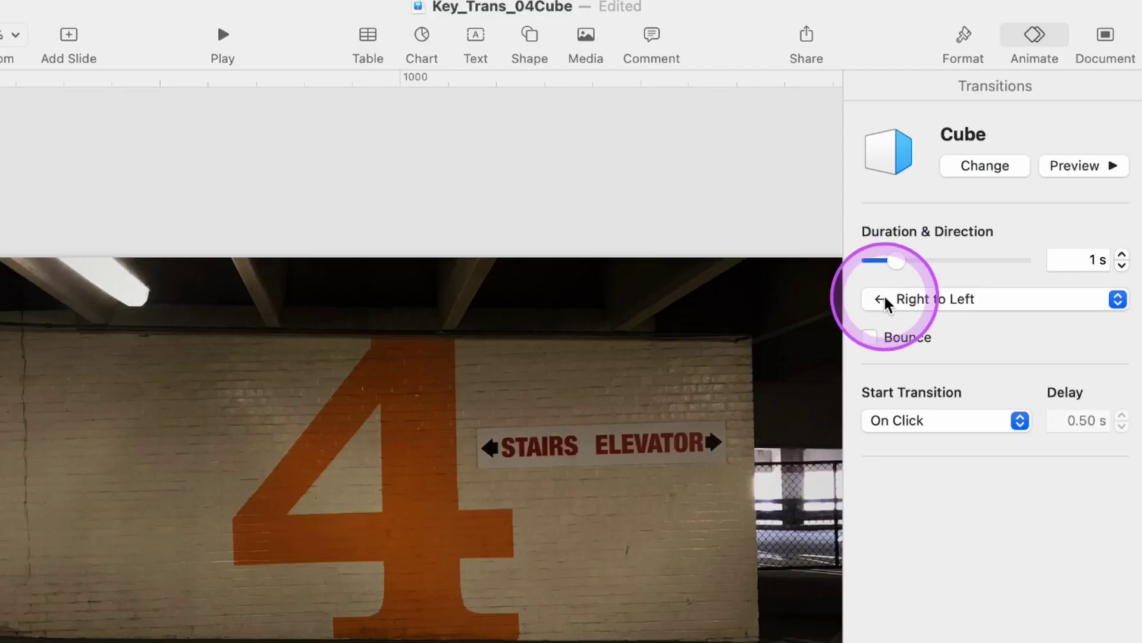
pyautogui.click(830, 212)
pyautogui.click(905, 308)
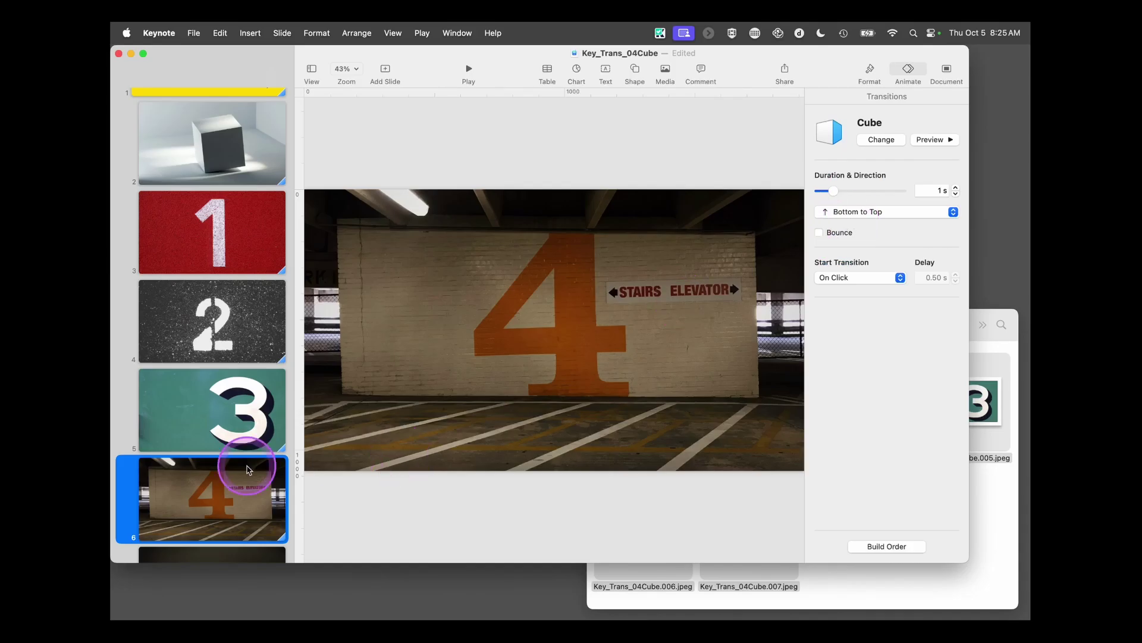
pyautogui.scroll(-3, 197, 470)
pyautogui.scroll(3, 192, 477)
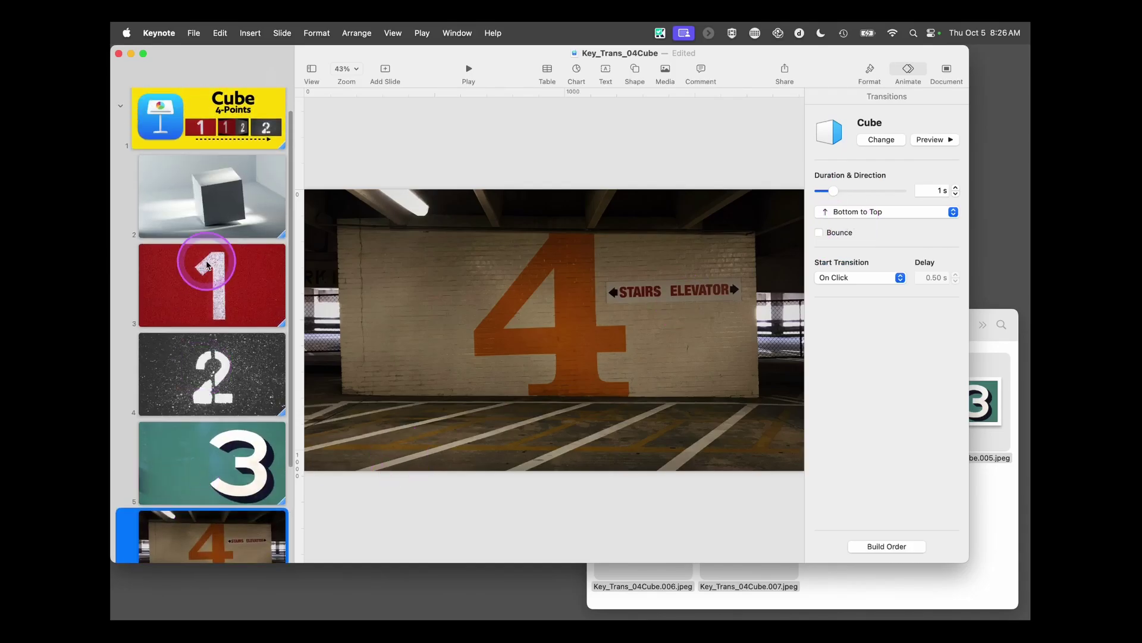
pyautogui.click(210, 200)
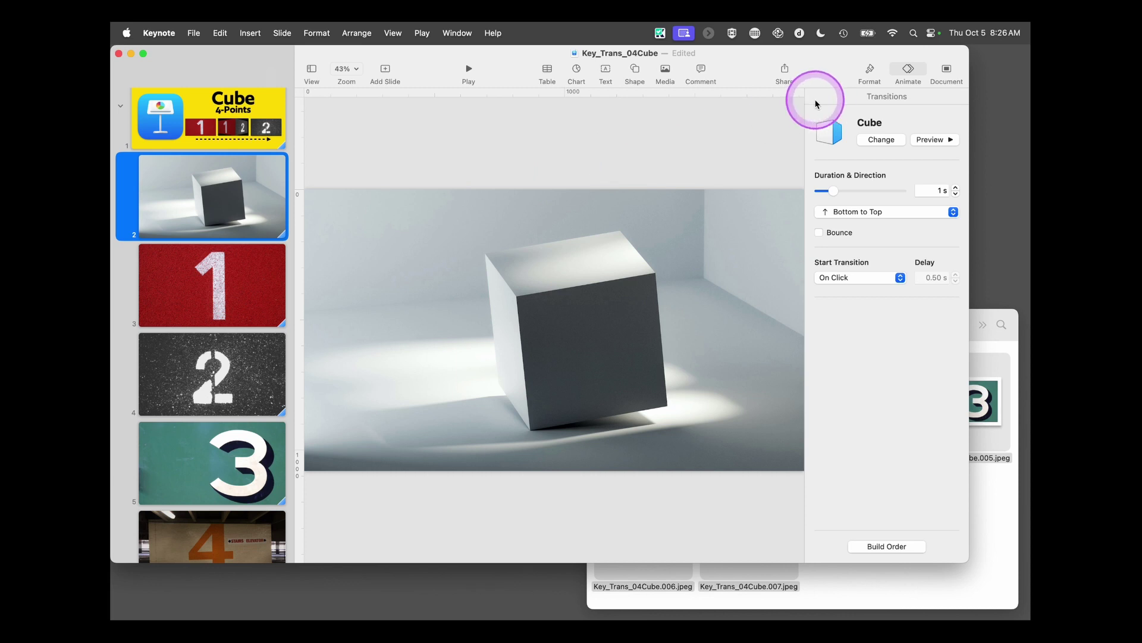
# - Play the slideshow from the grey cube slide through to the Rubik's cube slide
pyautogui.click(470, 73)
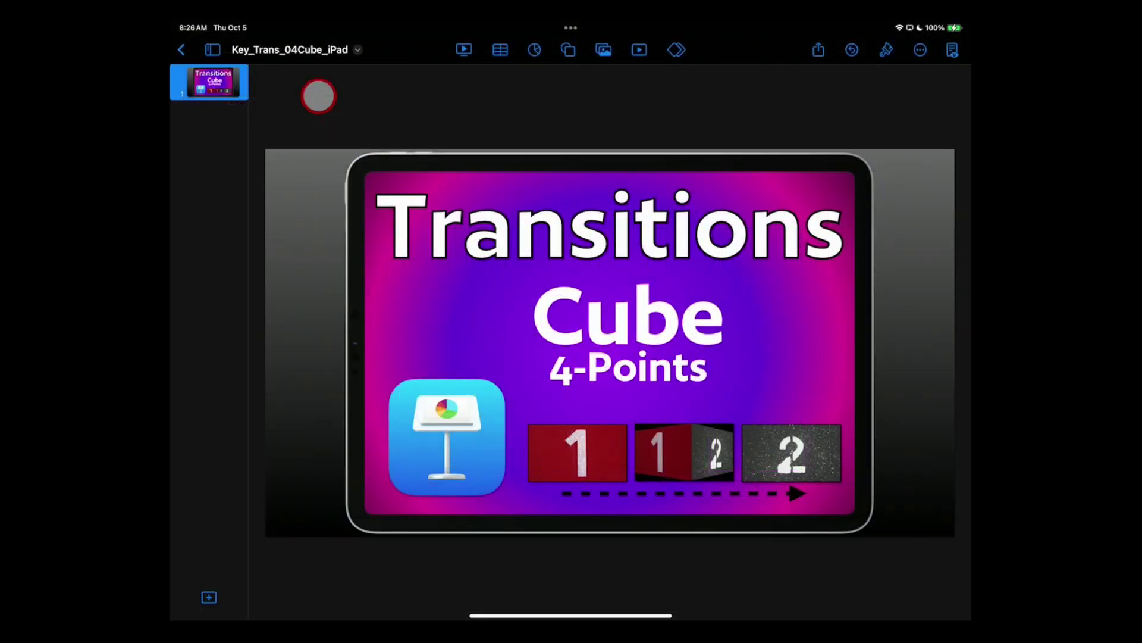
# - Bring up the iPad Dock from the bottom edge to open Photos alongside Keynote
pyautogui.moveTo(467, 616)
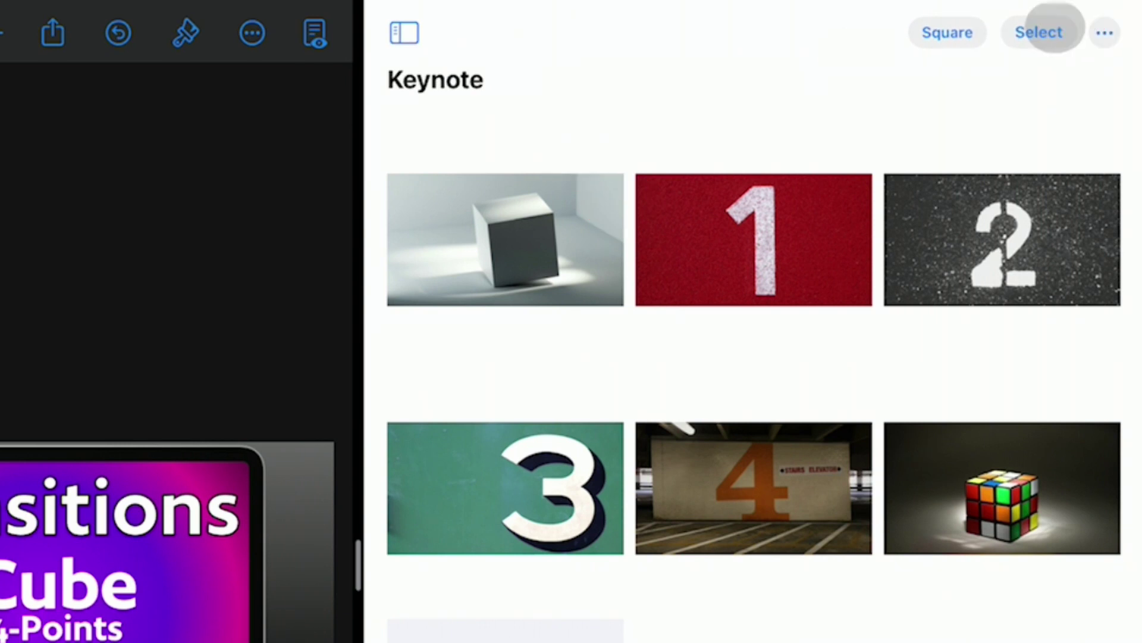
# - Select all six photos in the Keynote album and drag them into the deck as slides 2–7
pyautogui.click(1054, 32)
pyautogui.click(985, 32)
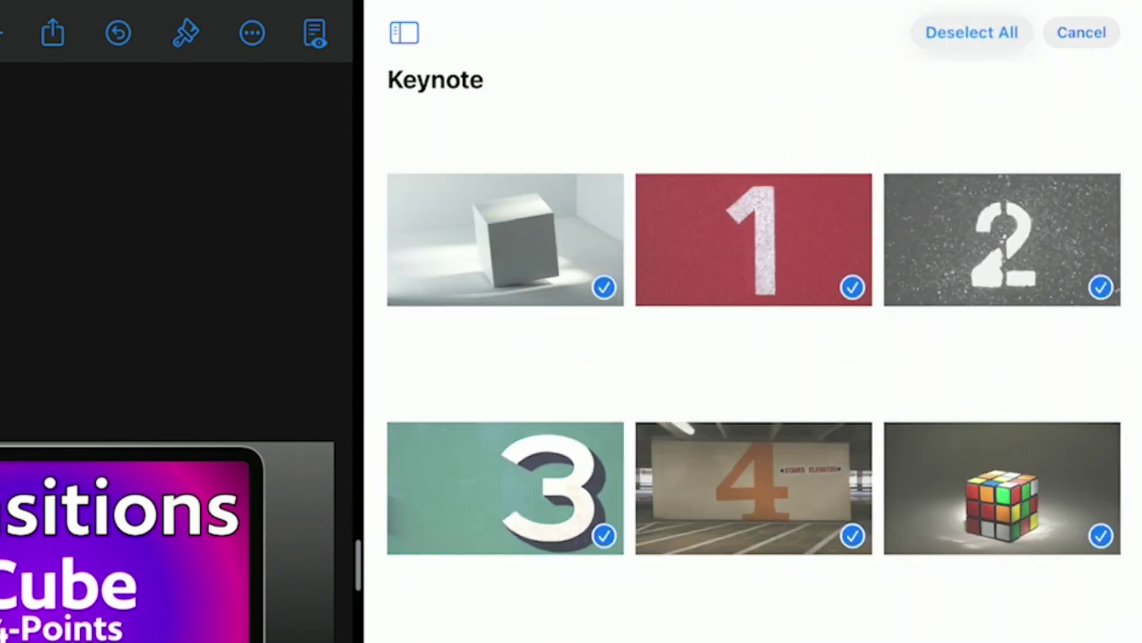
pyautogui.moveTo(714, 215); pyautogui.dragTo(0, 232)
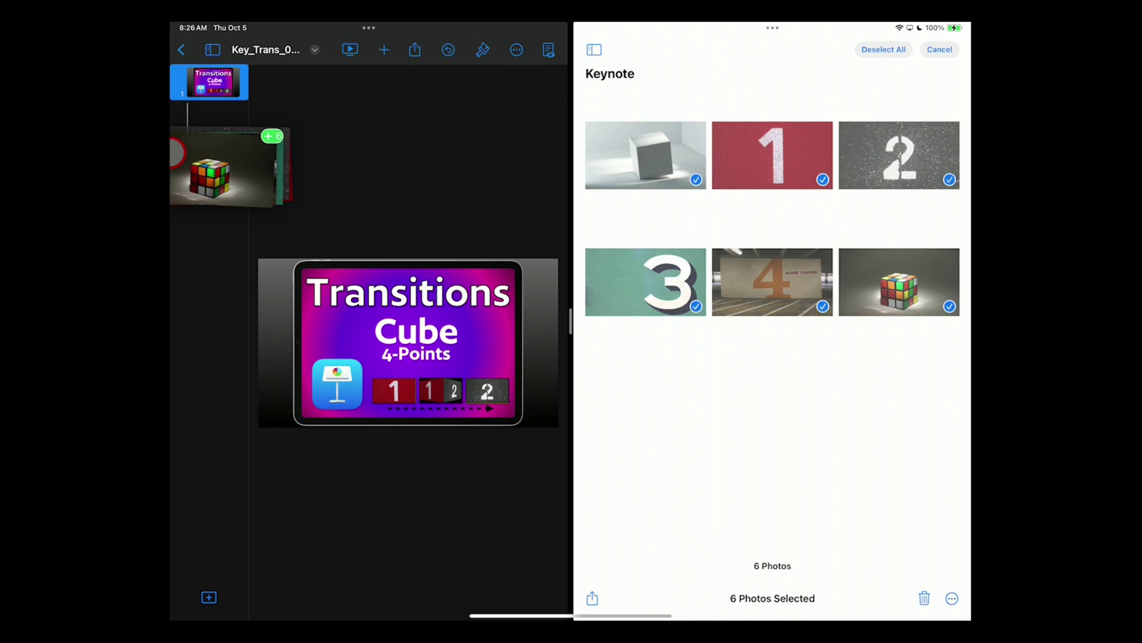
pyautogui.moveTo(232, 167); pyautogui.dragTo(178, 153)
# - Select all seven slides and add the Cube transition to them from the Transition options
pyautogui.click(215, 87)
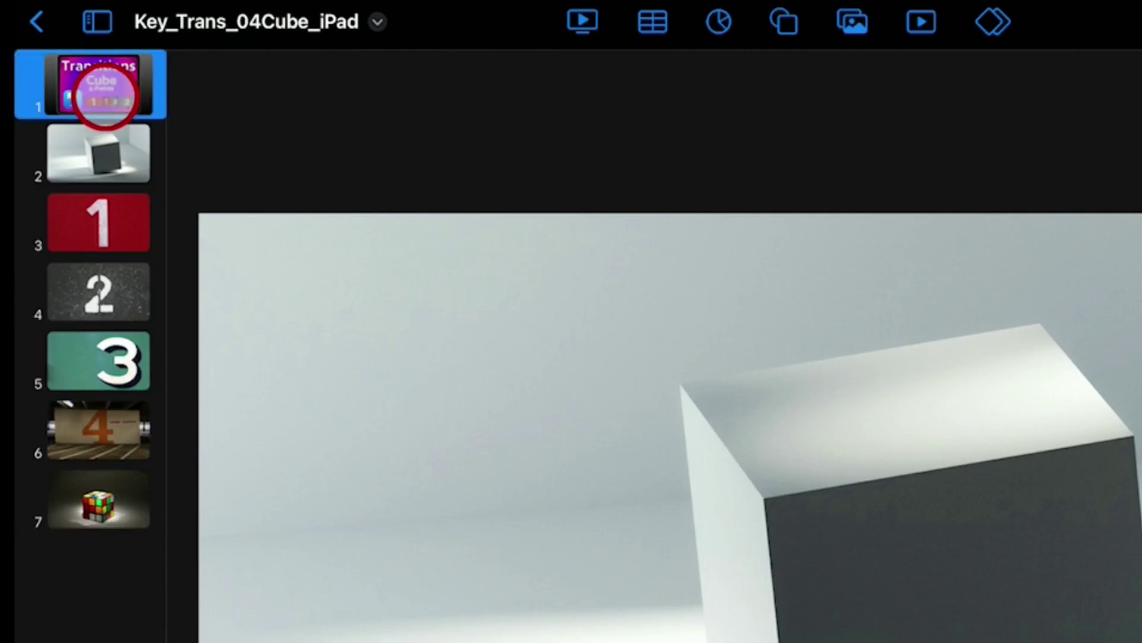
pyautogui.click(216, 86)
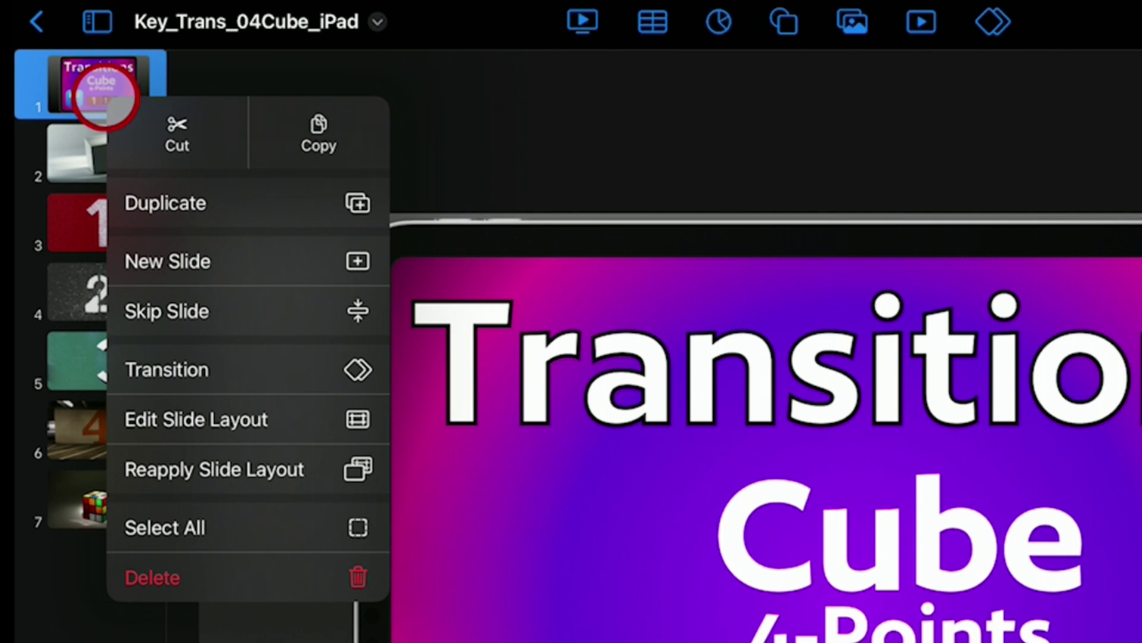
pyautogui.moveTo(105, 97); pyautogui.dragTo(255, 533)
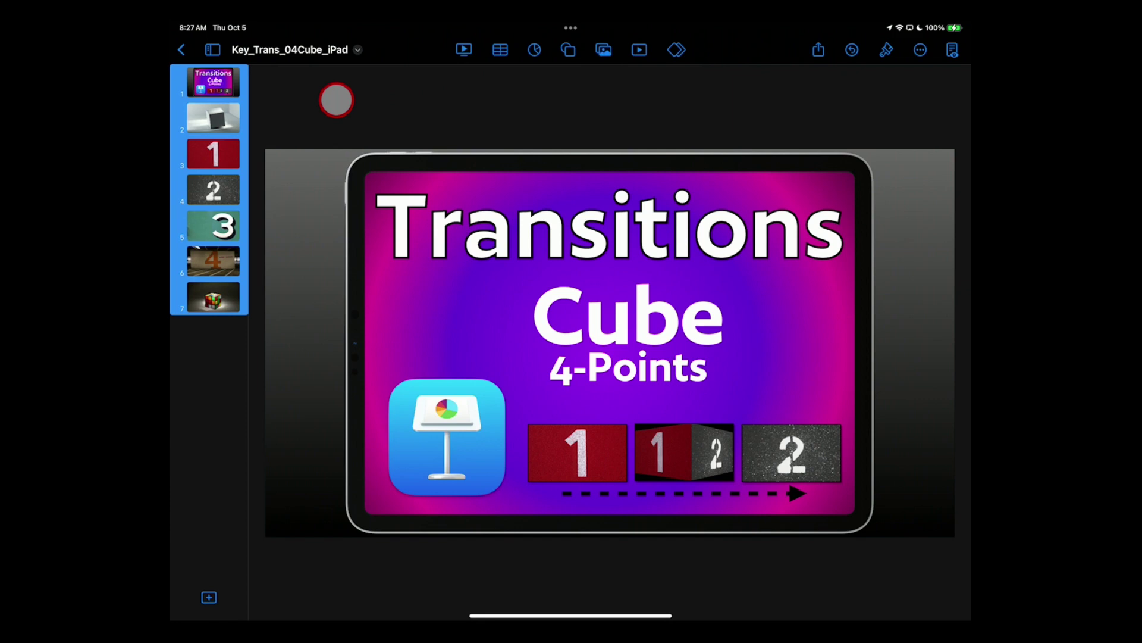
pyautogui.rightClick(212, 81)
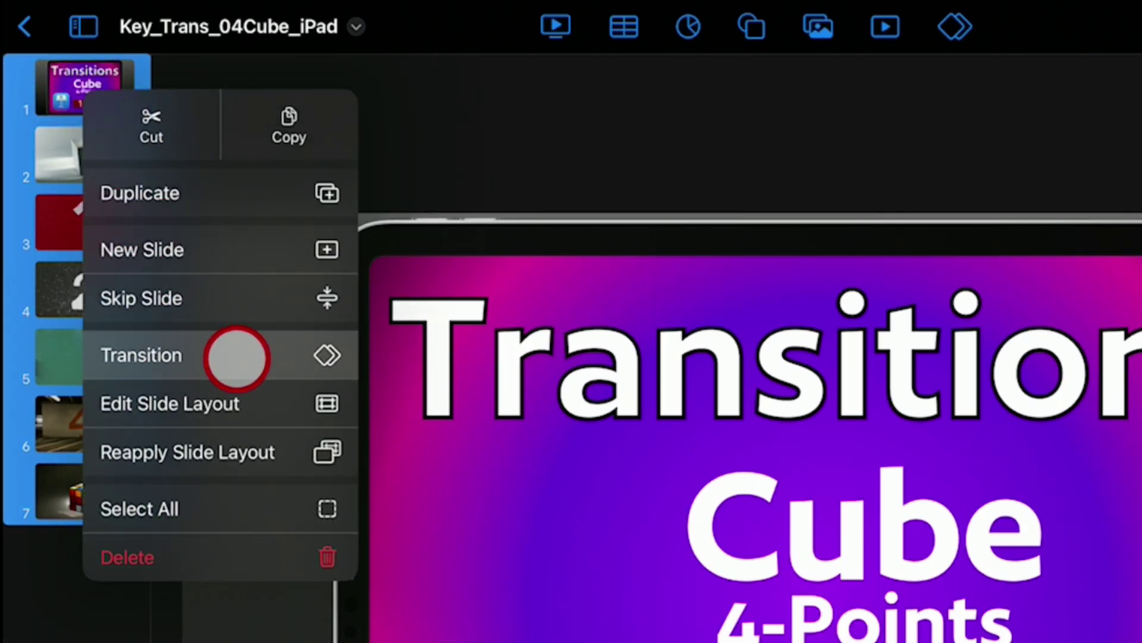
pyautogui.click(237, 358)
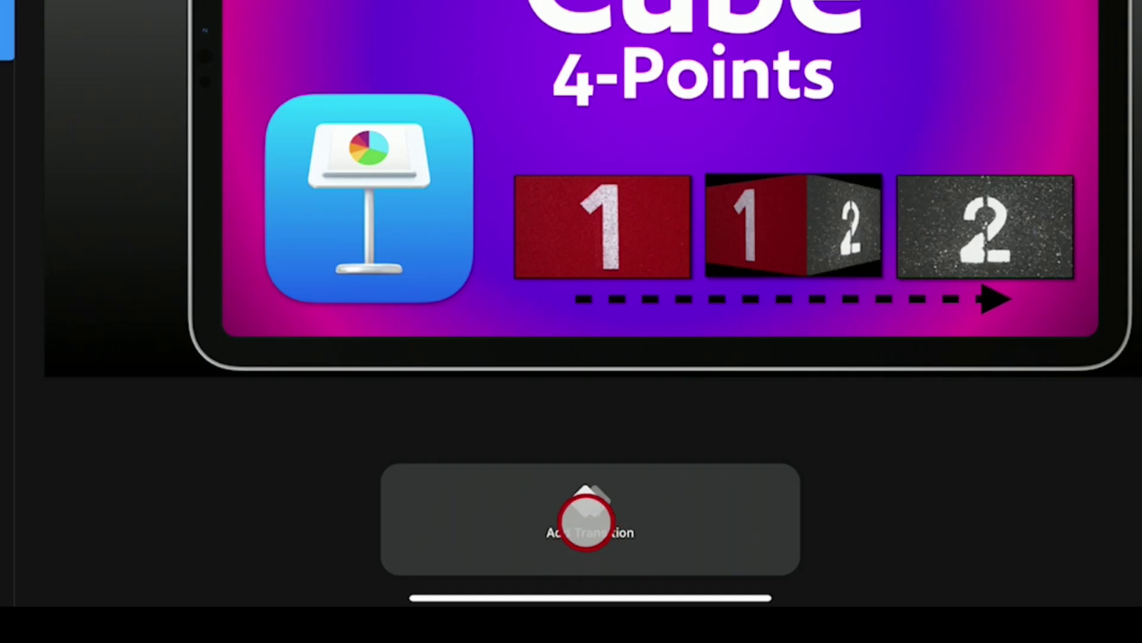
pyautogui.click(586, 521)
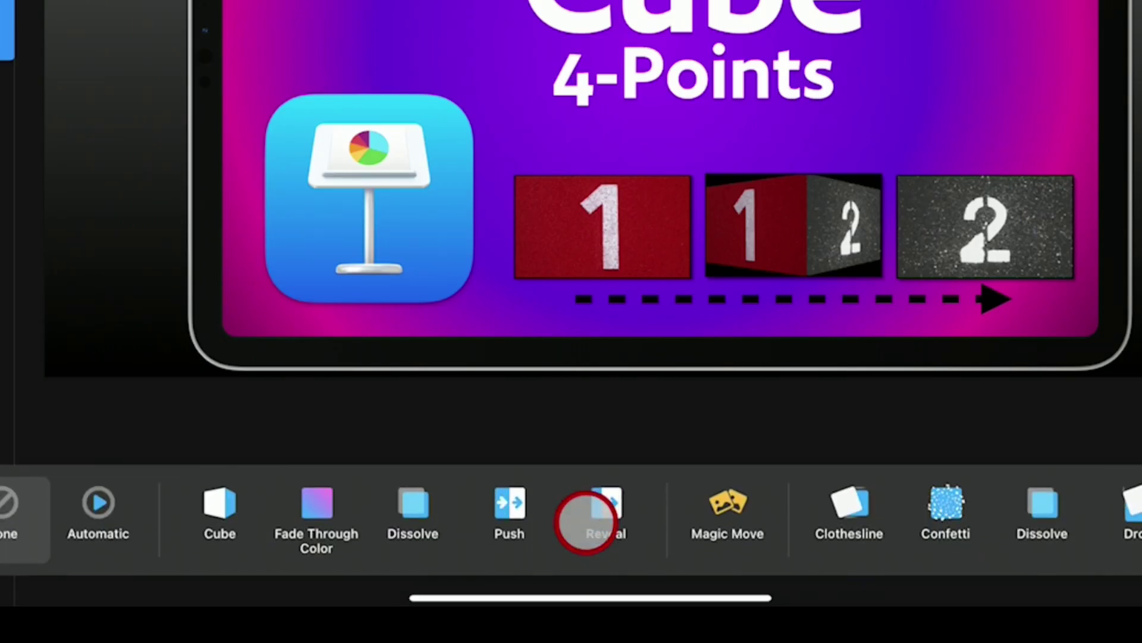
pyautogui.hscroll(20, 586, 521)
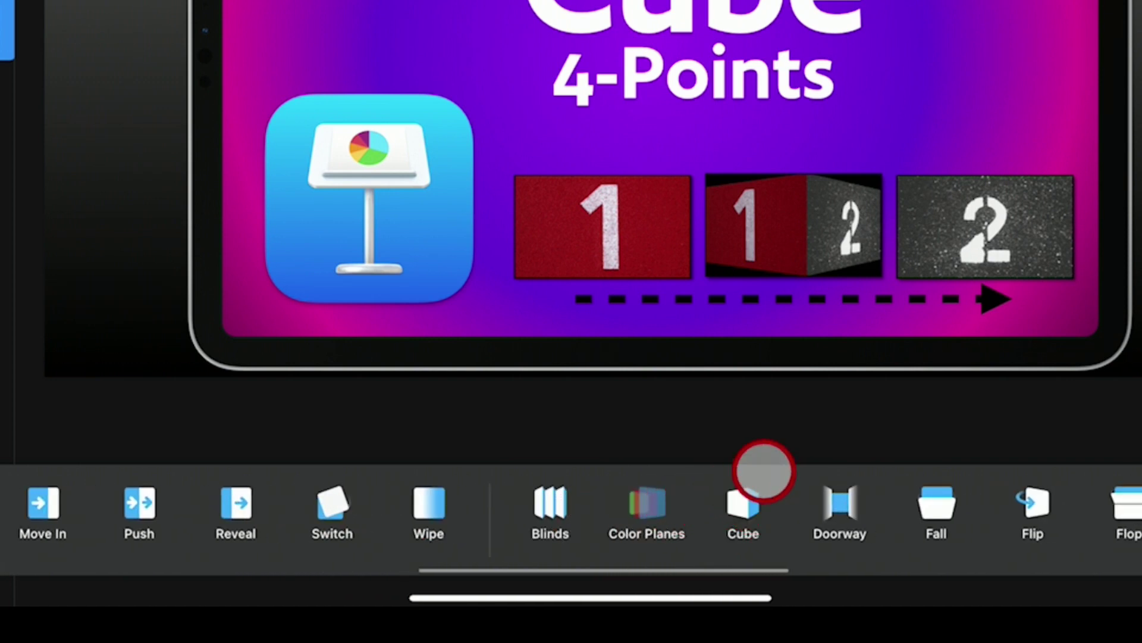
pyautogui.click(729, 512)
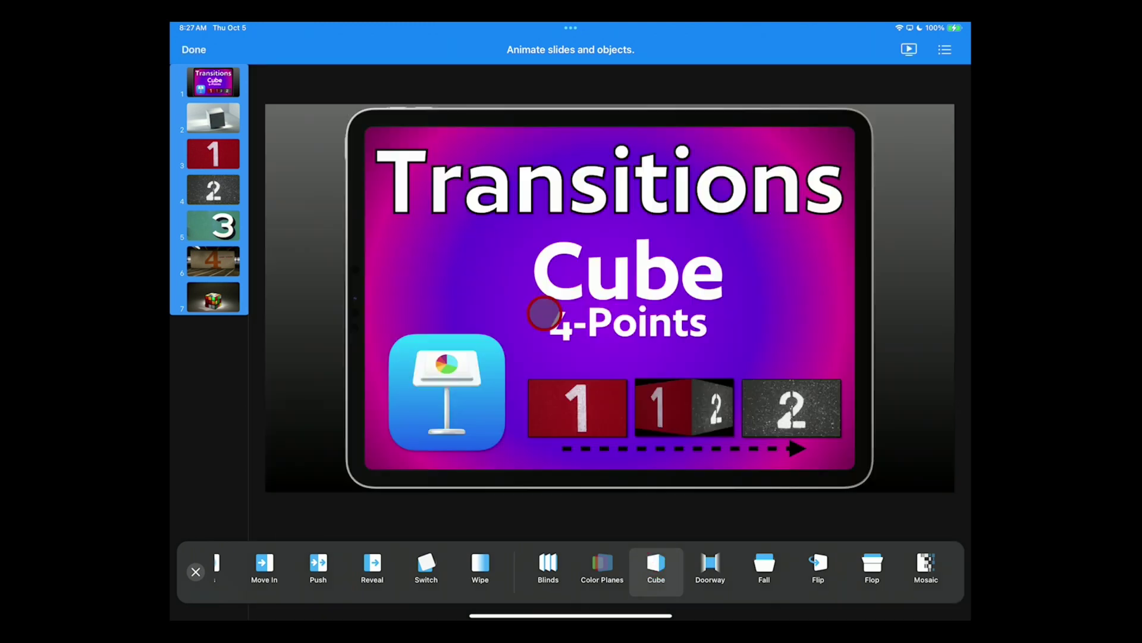
pyautogui.click(544, 312)
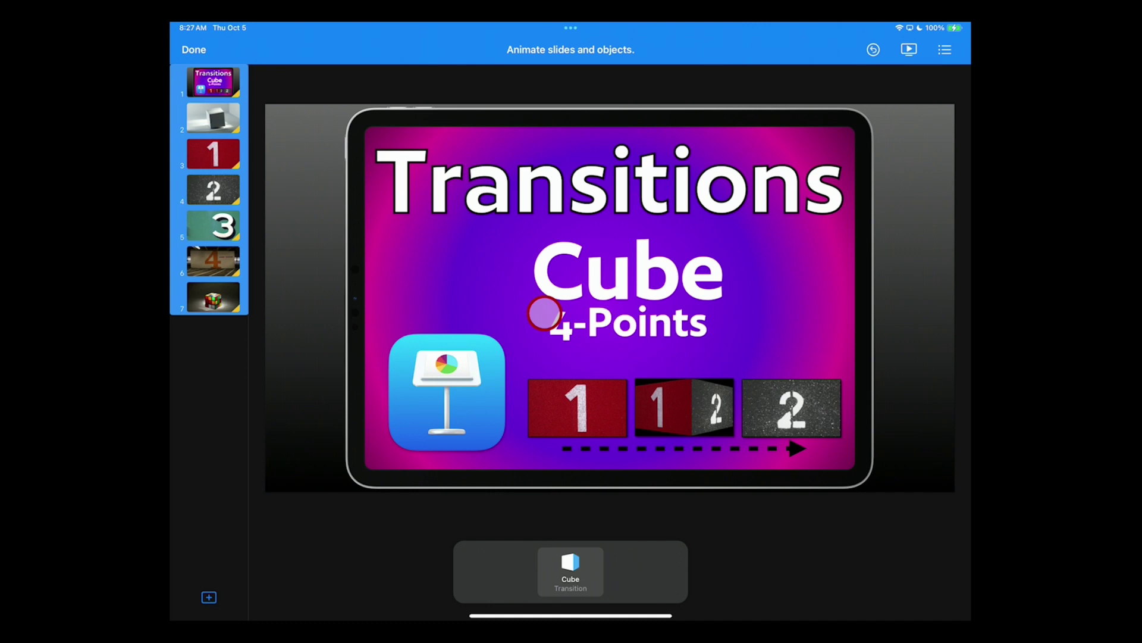
# - Turn off bounce and set the Cube transition duration to 1.00 s
pyautogui.click(568, 566)
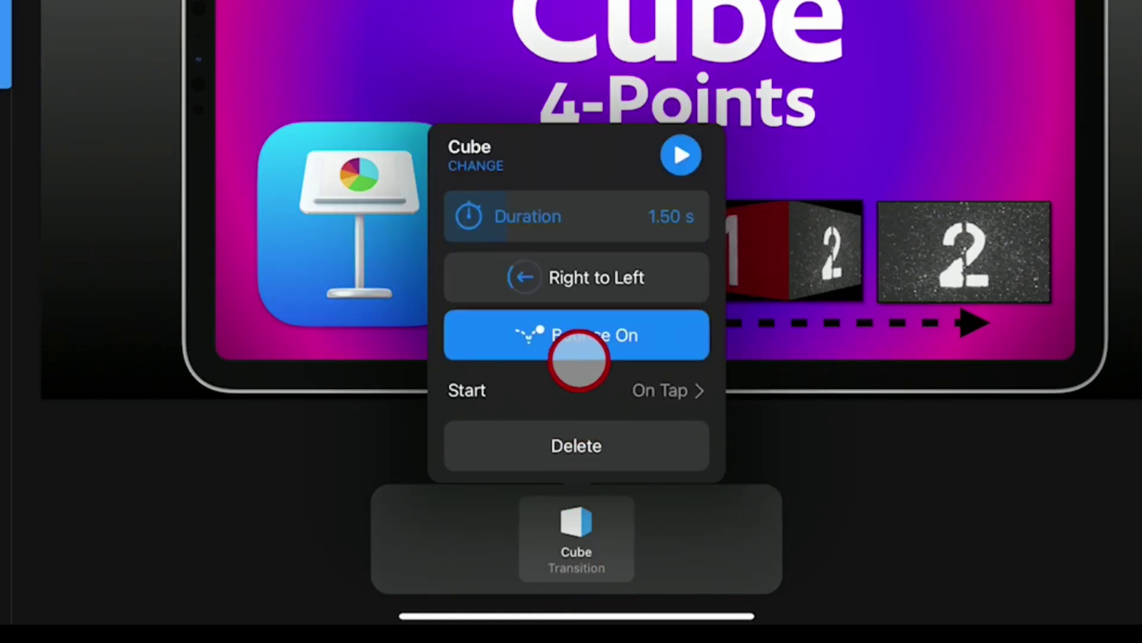
pyautogui.click(578, 347)
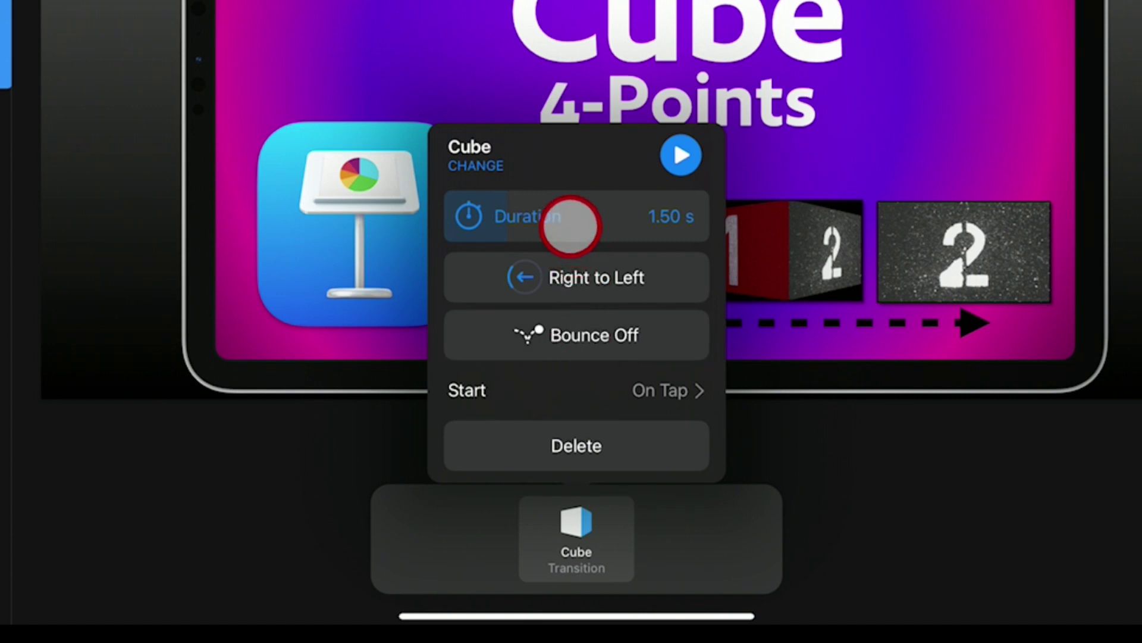
pyautogui.click(565, 217)
pyautogui.moveTo(565, 217); pyautogui.dragTo(551, 218)
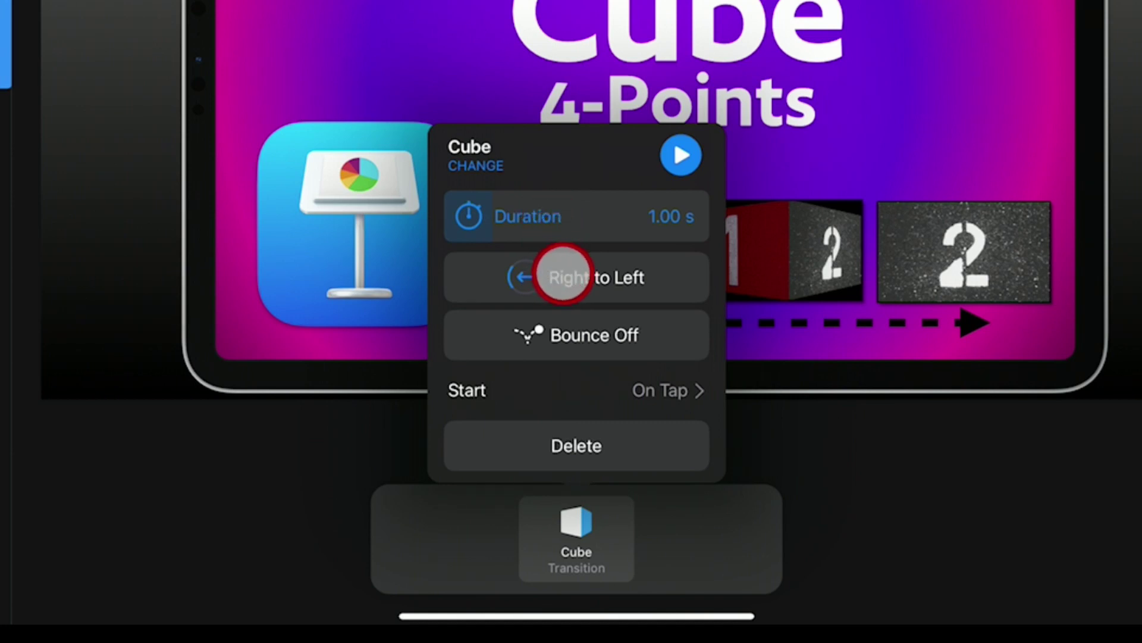
# - Make the Cube turn From Bottom, then select only slide 1
pyautogui.click(562, 275)
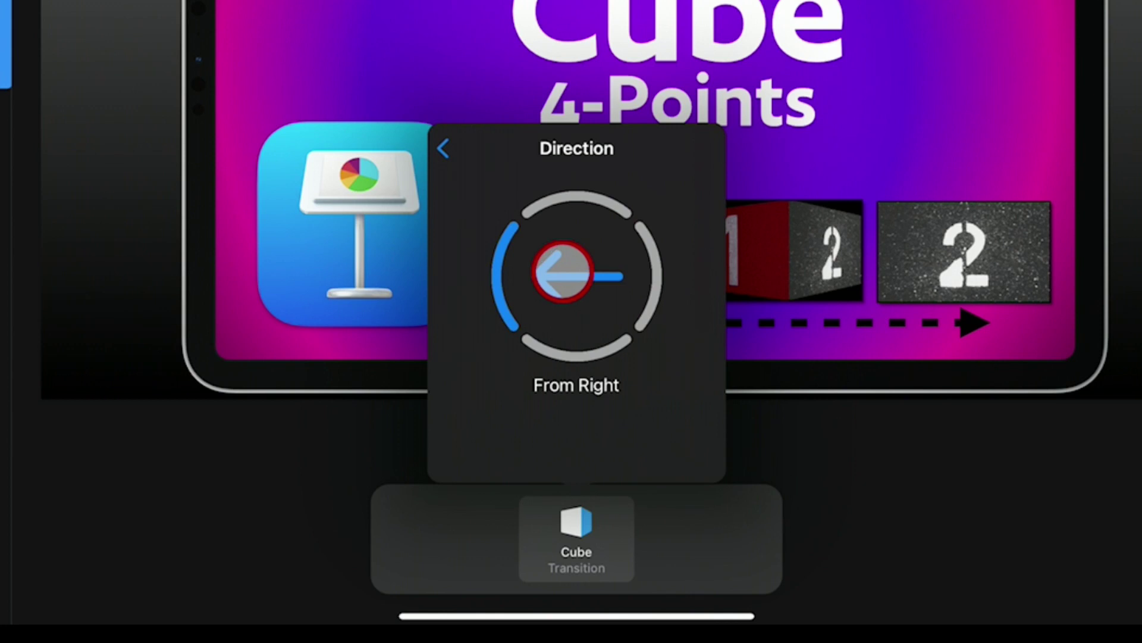
pyautogui.click(567, 210)
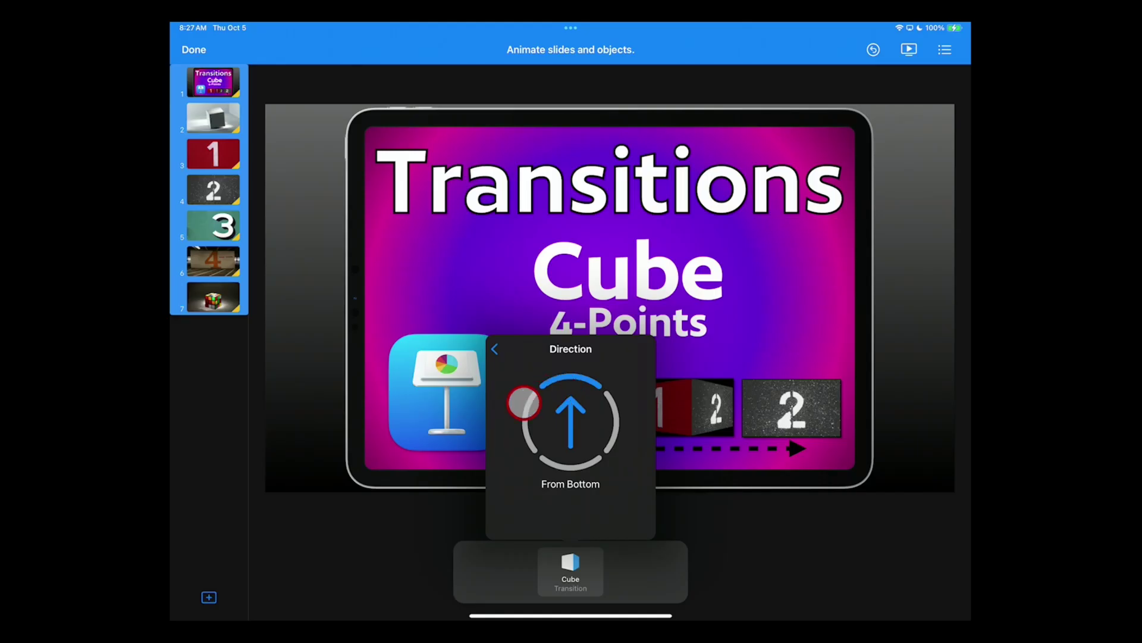
pyautogui.click(307, 502)
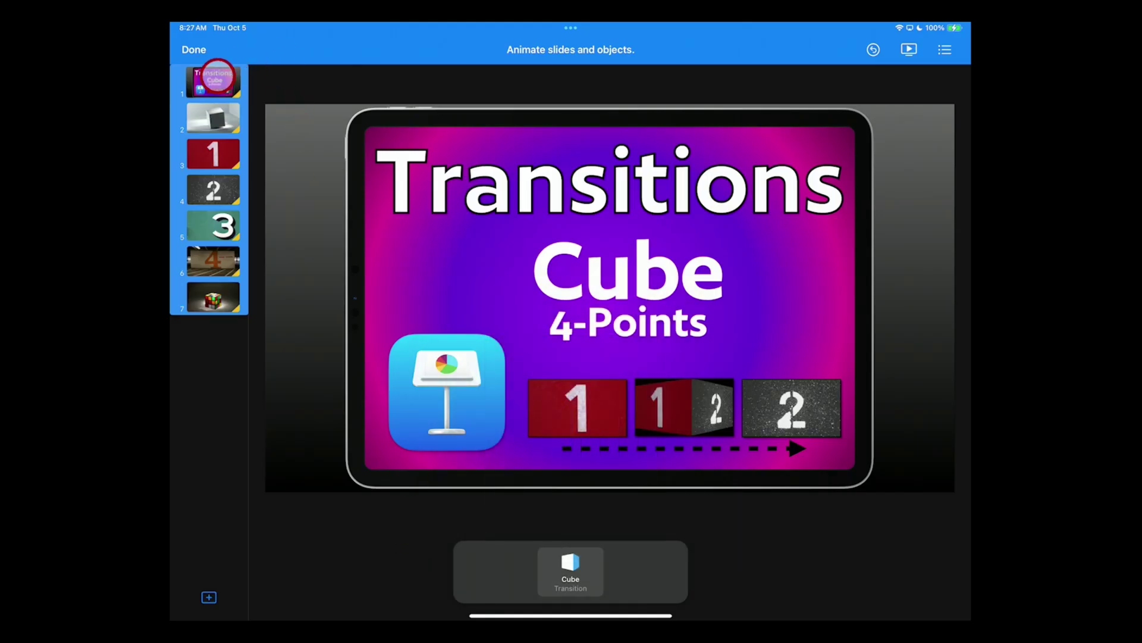
pyautogui.click(207, 81)
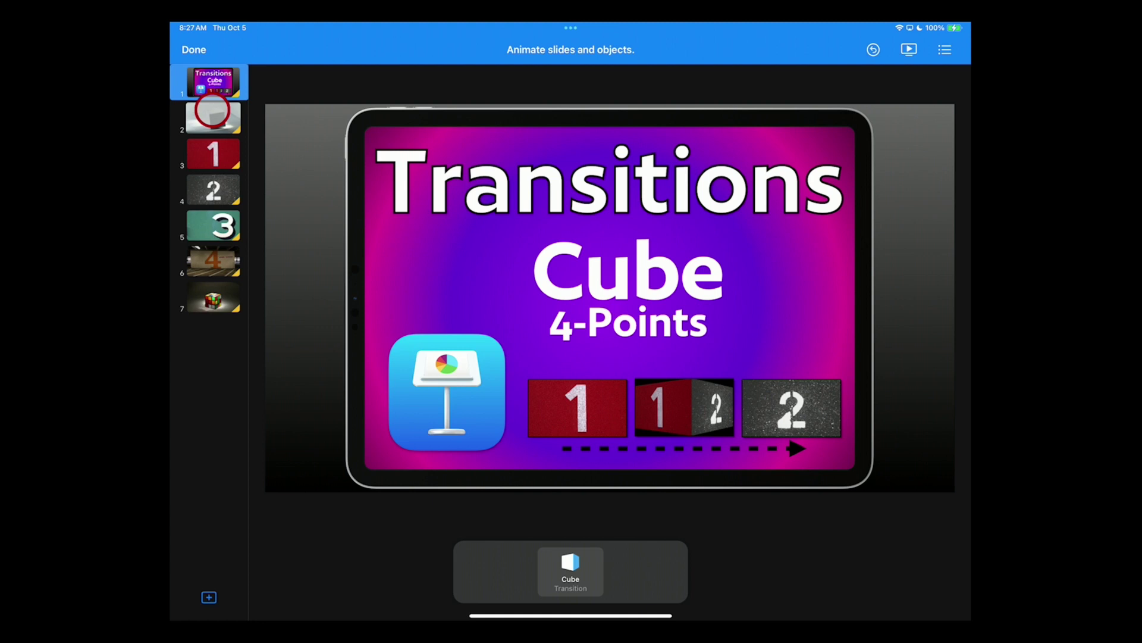
# - Check slide 2's Cube transition settings, then select slides 3, 4 and 5
pyautogui.click(213, 114)
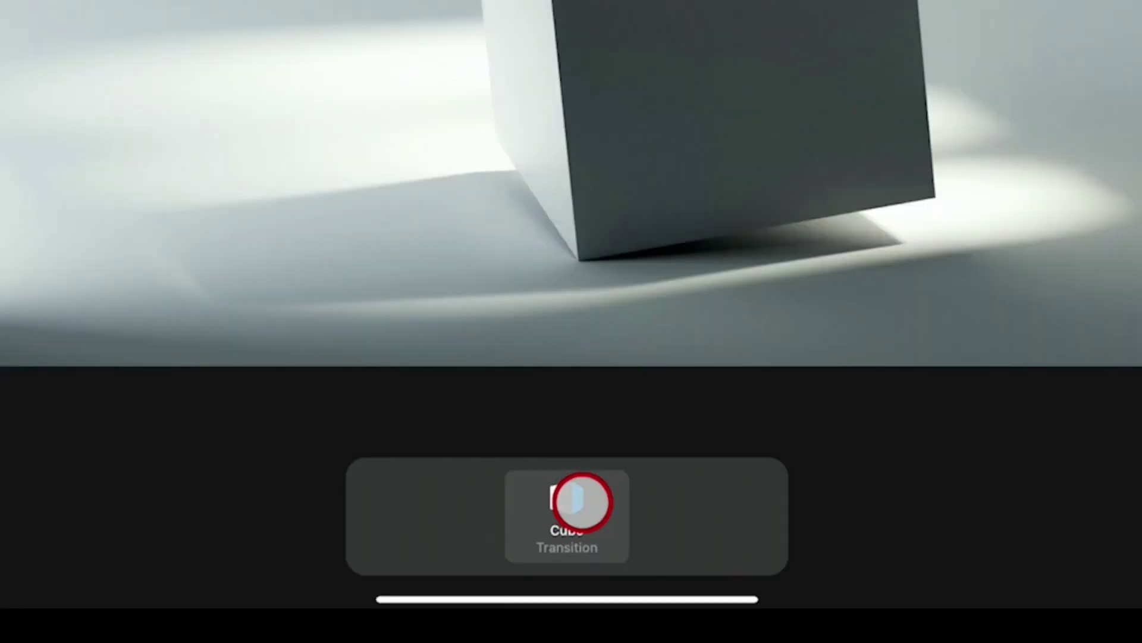
pyautogui.click(575, 562)
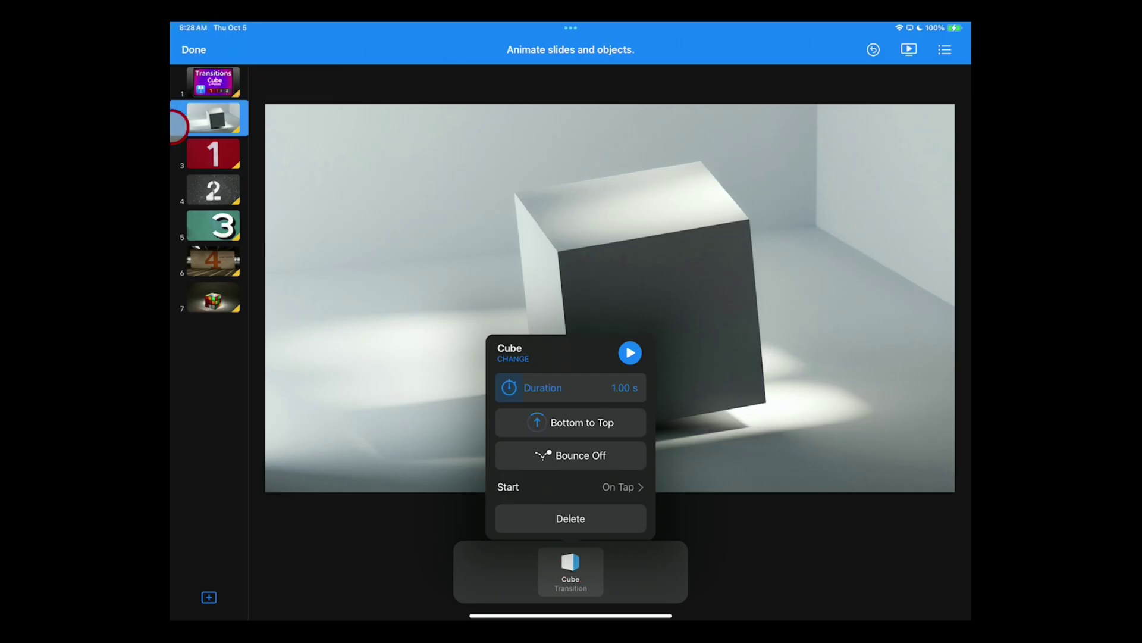
pyautogui.click(205, 162)
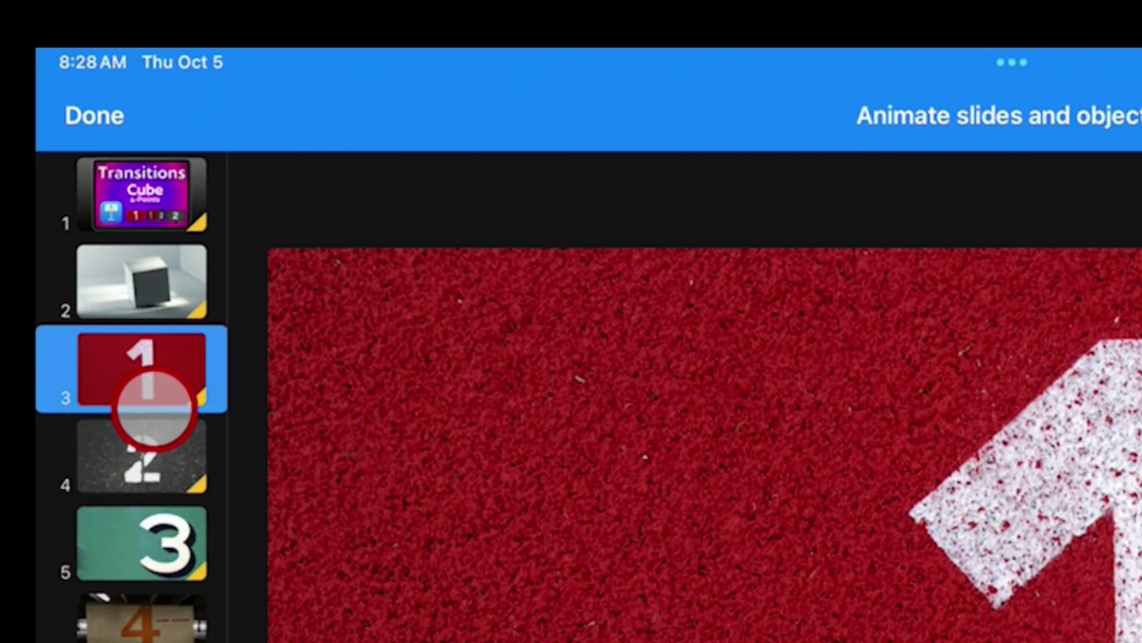
pyautogui.moveTo(154, 409); pyautogui.dragTo(151, 390)
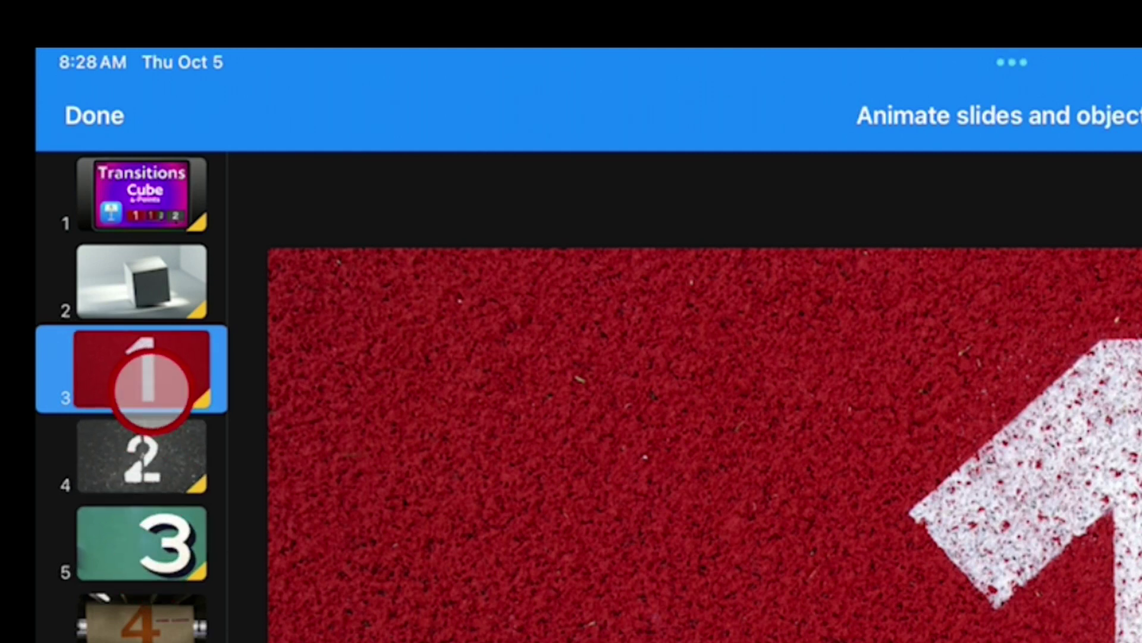
pyautogui.moveTo(151, 390); pyautogui.dragTo(148, 377)
pyautogui.click(141, 457)
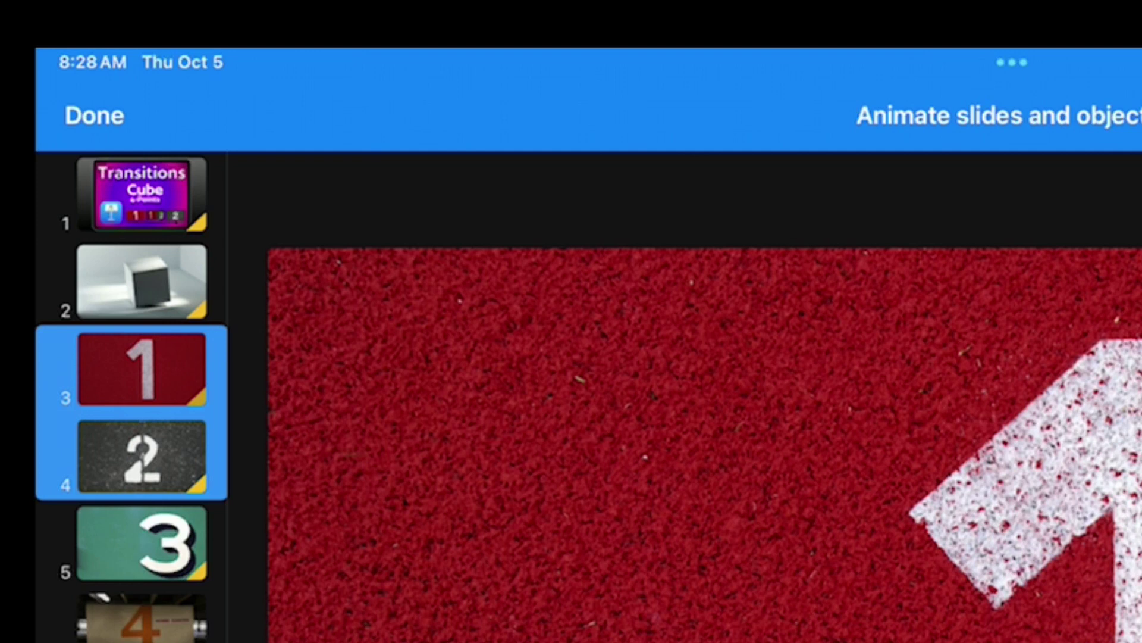
pyautogui.click(141, 543)
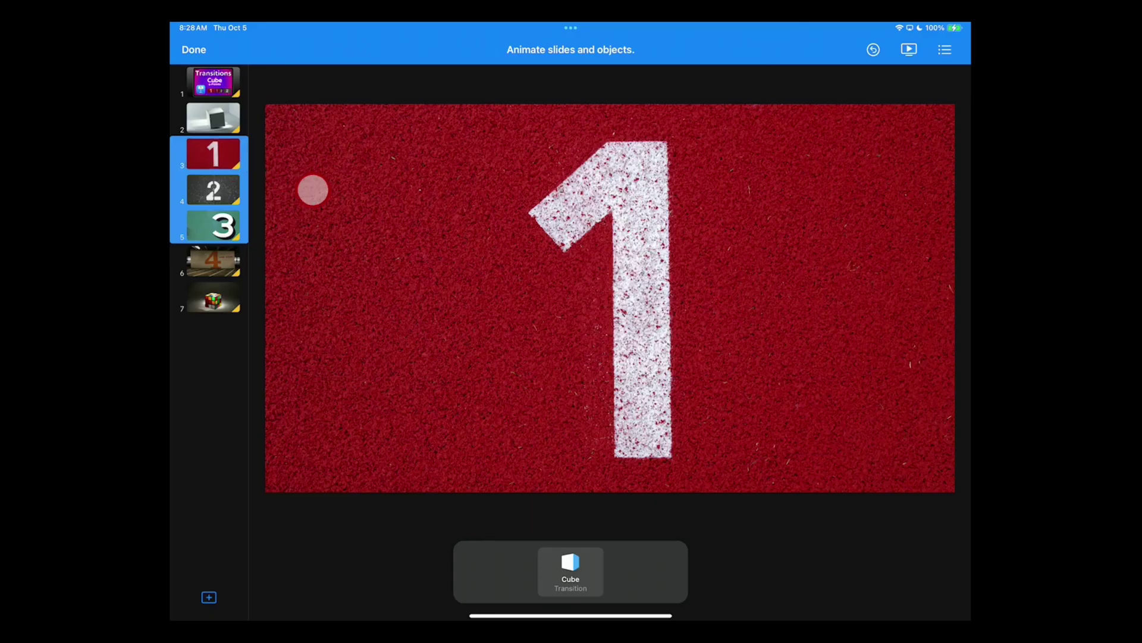
# - Change the Cube direction on slides 3–5 to From Right
pyautogui.click(564, 601)
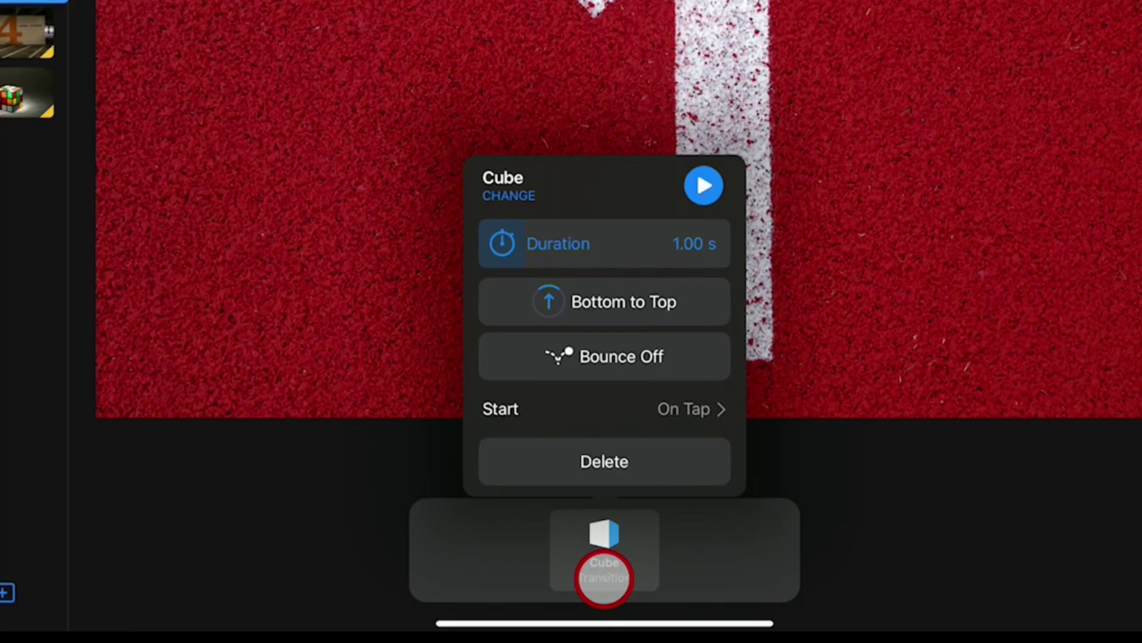
pyautogui.click(599, 309)
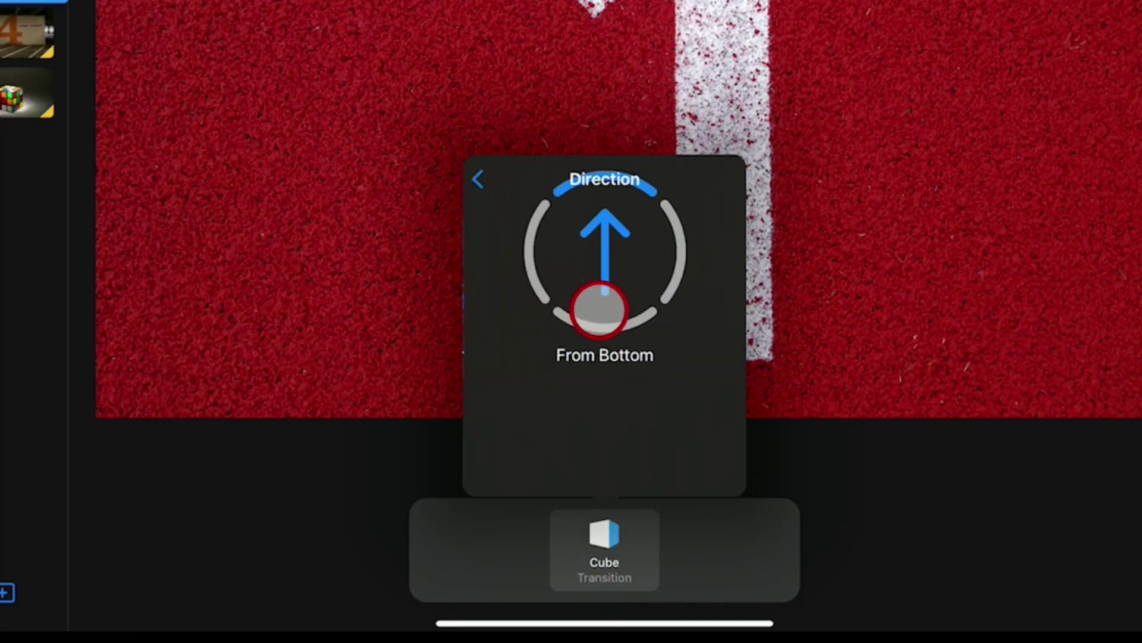
pyautogui.moveTo(599, 308); pyautogui.dragTo(542, 298)
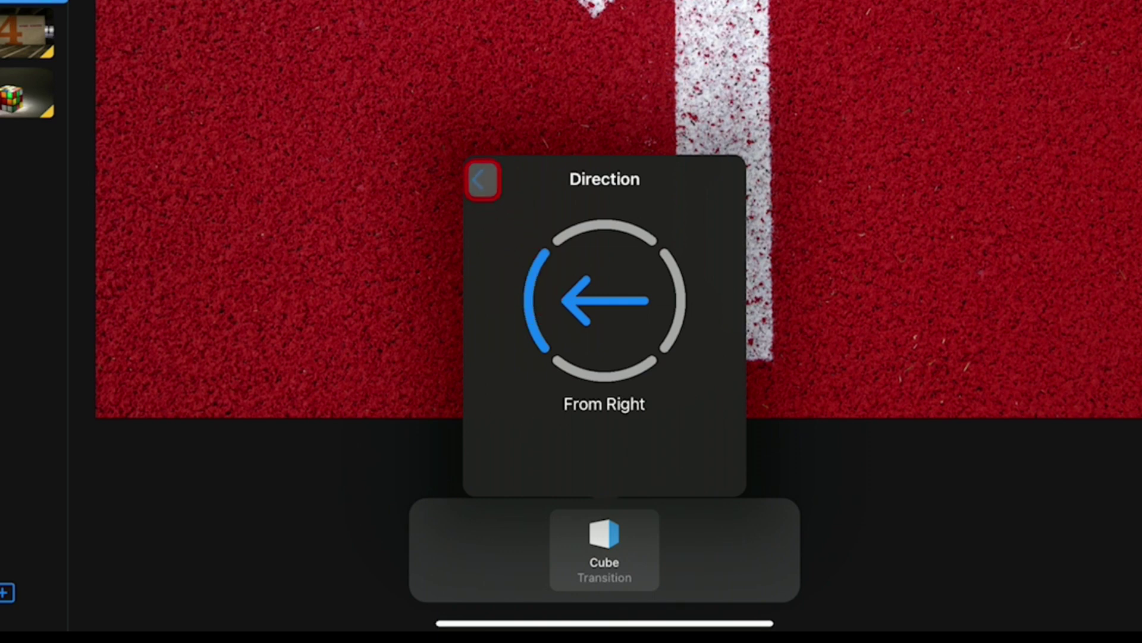
pyautogui.click(479, 179)
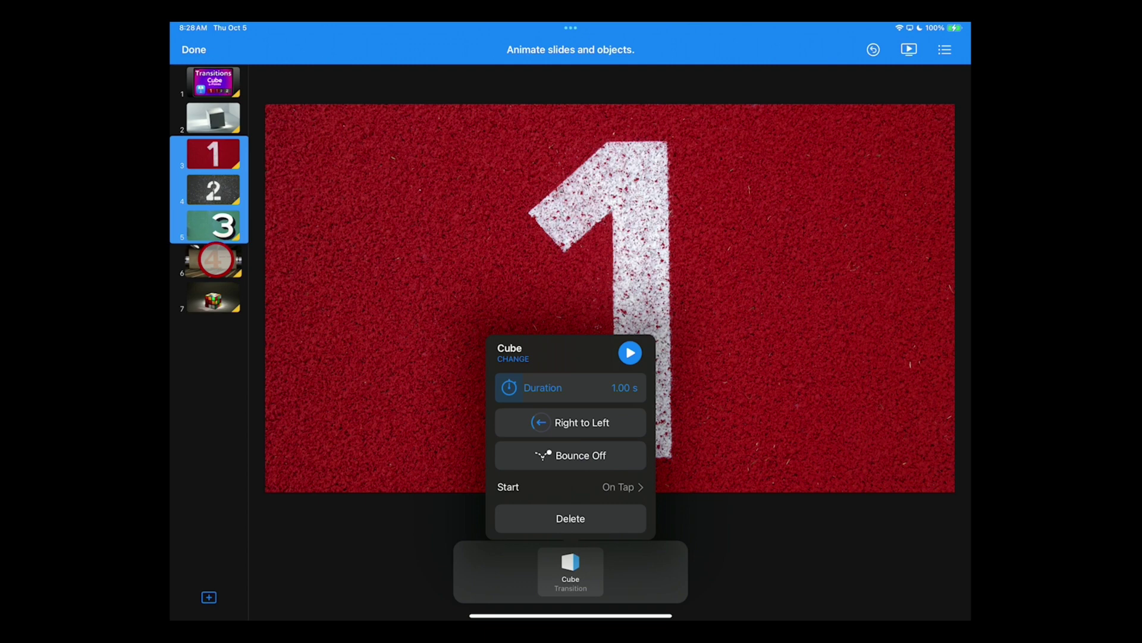
pyautogui.click(8, 31)
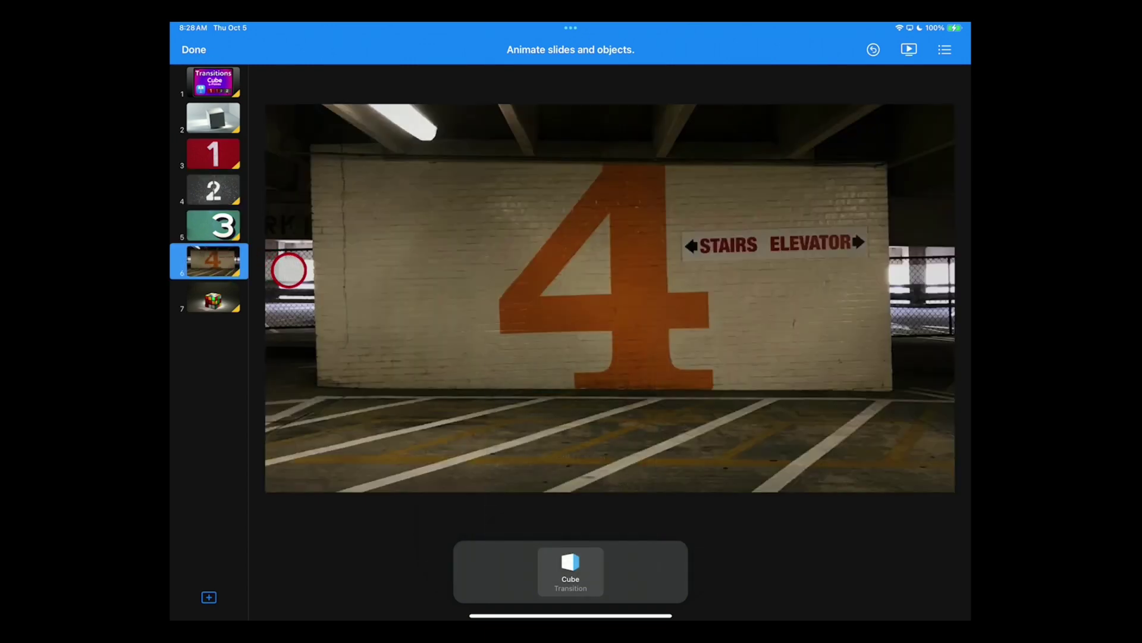
pyautogui.click(587, 576)
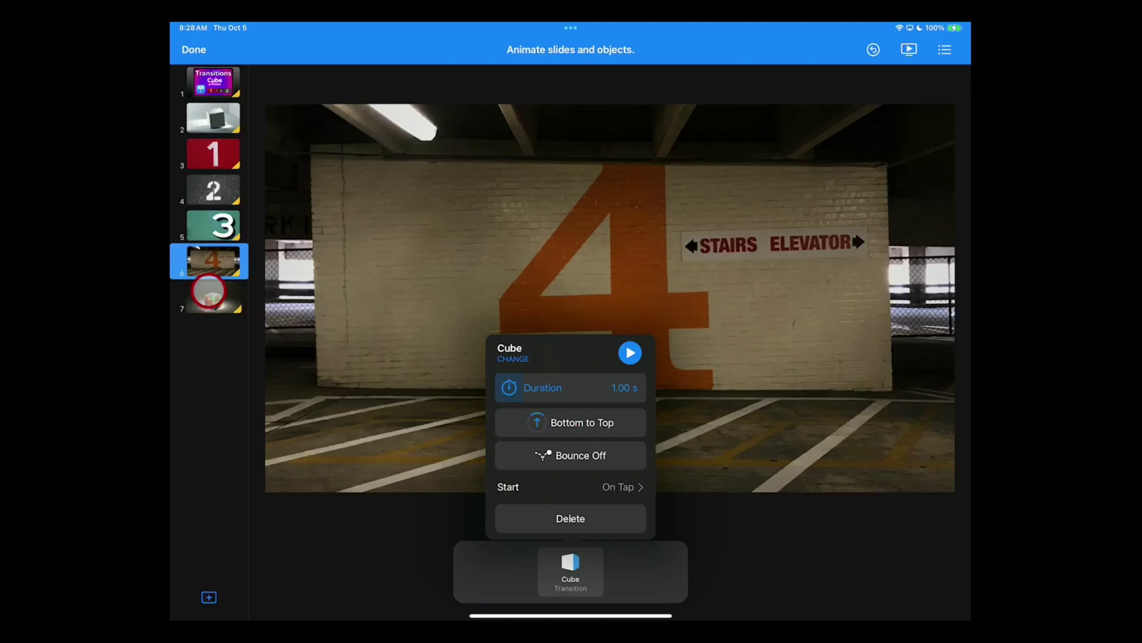
pyautogui.click(213, 298)
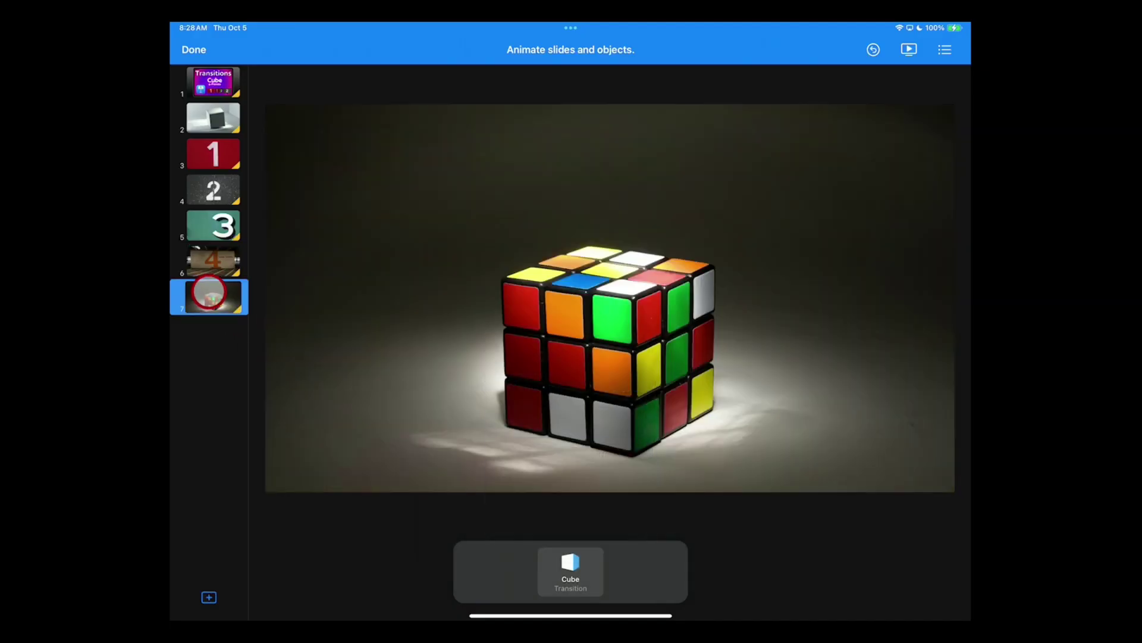
# - Go back to slide 2 in the slide navigator
pyautogui.click(214, 124)
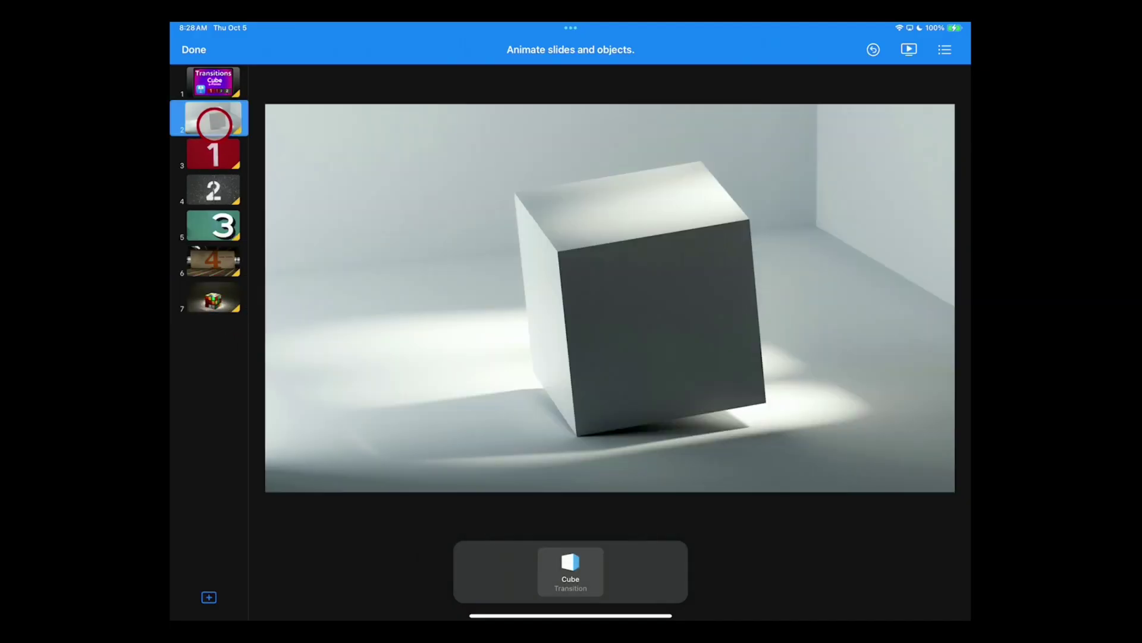